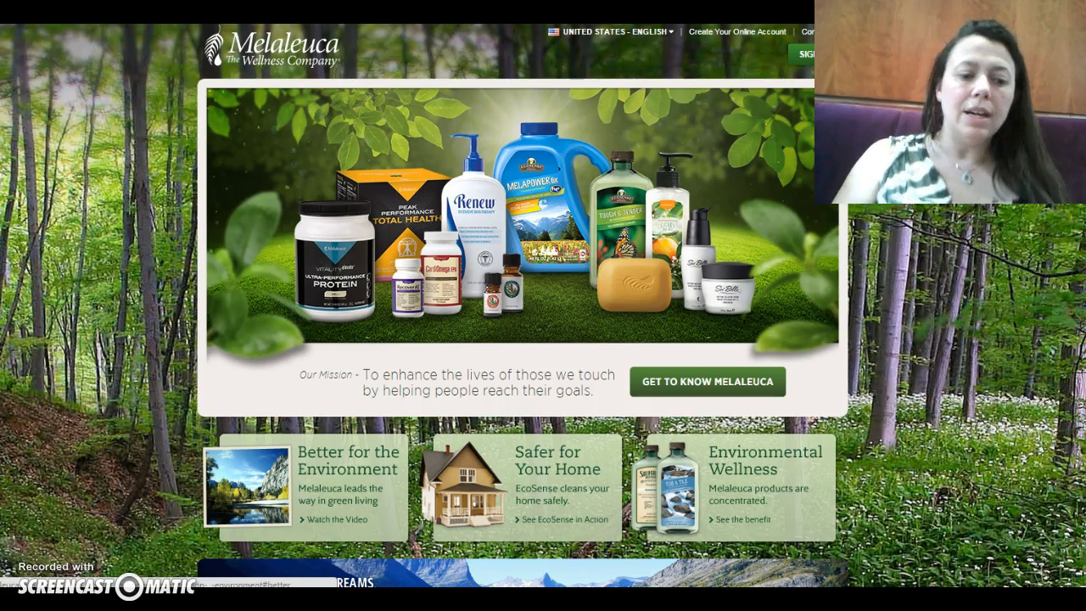
# Switch to the Power Lead System window and start creating a webpage with a custom template that uses an Opt-In form (Survey)
pyautogui.moveTo(197, 597)
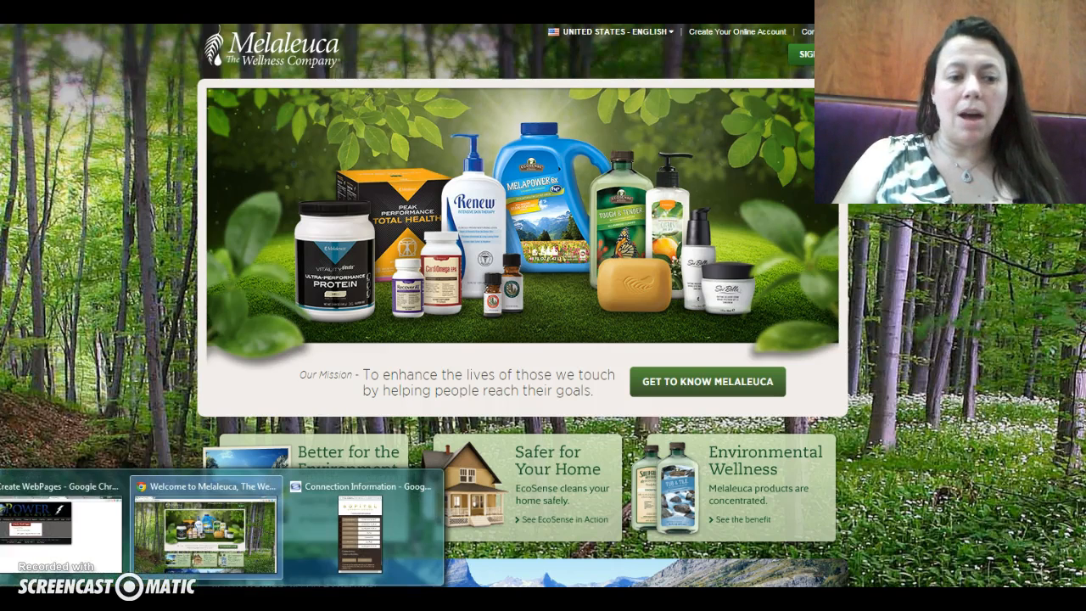
pyautogui.click(105, 519)
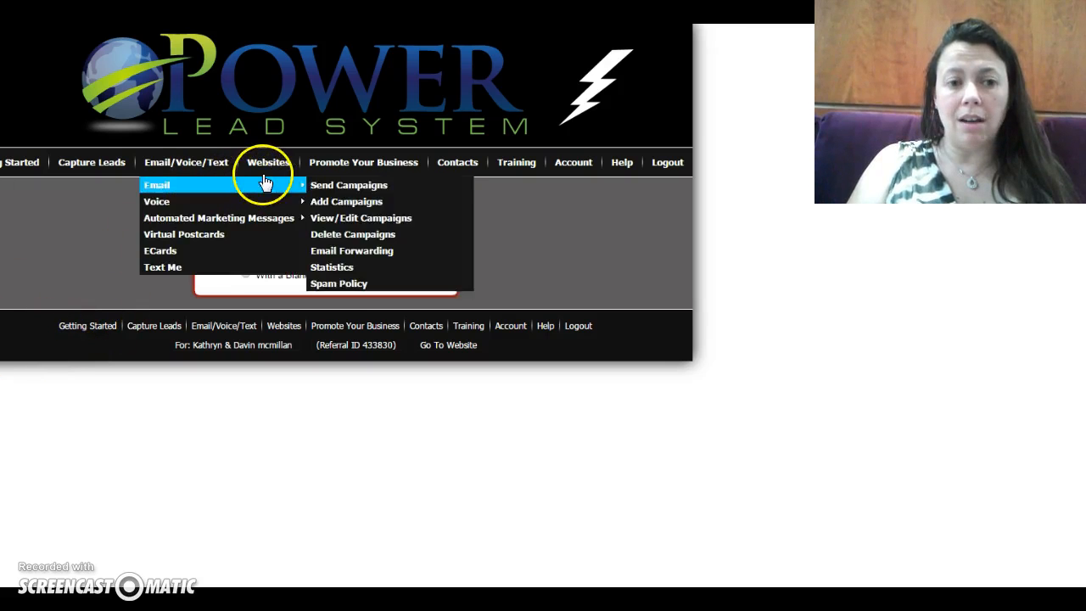
pyautogui.moveTo(273, 170)
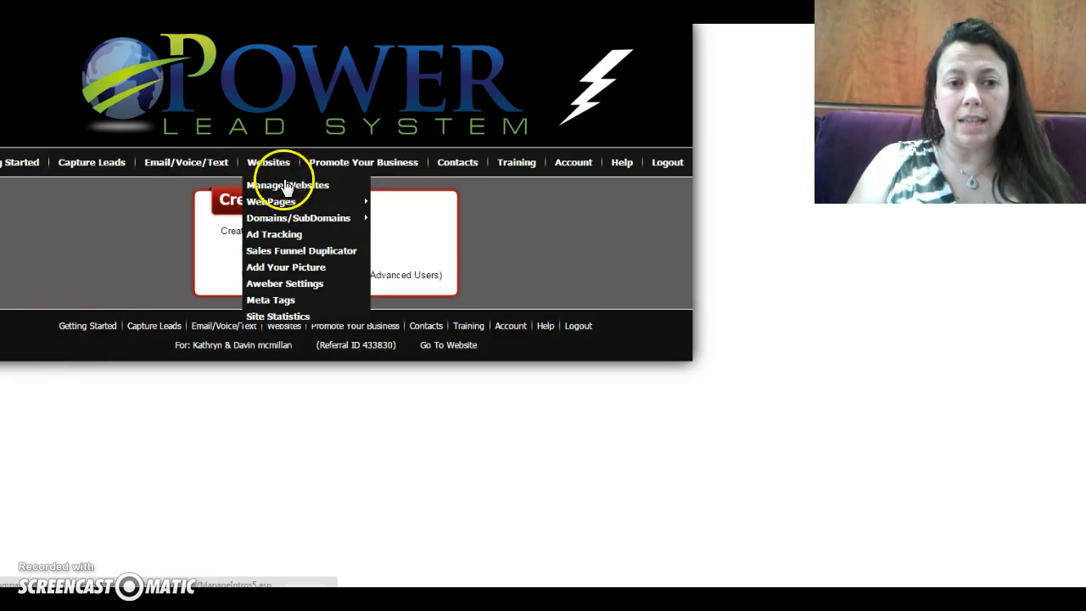
pyautogui.moveTo(288, 201)
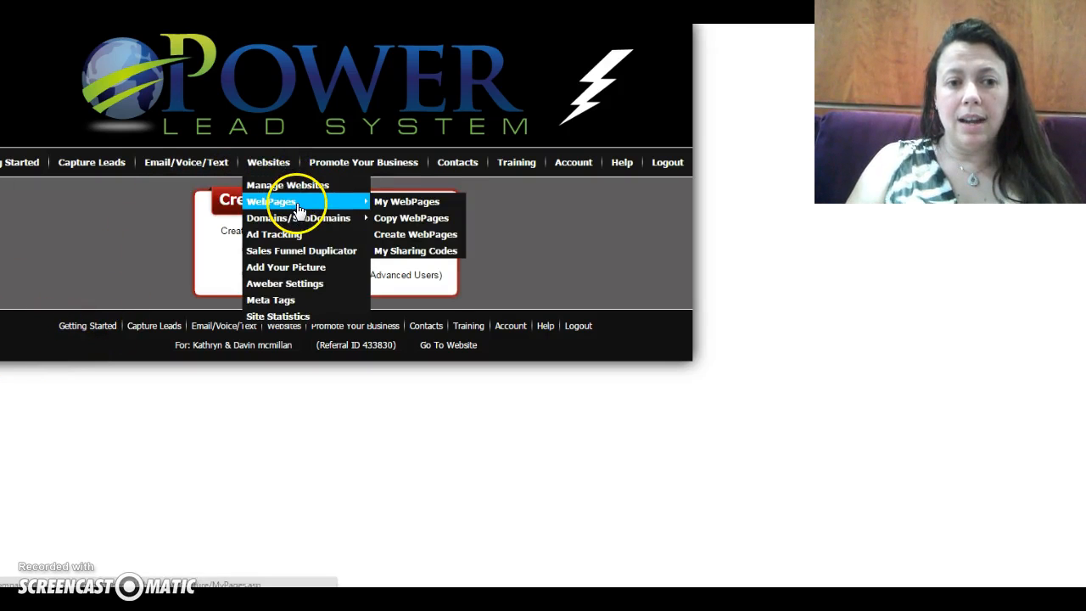
pyautogui.click(386, 238)
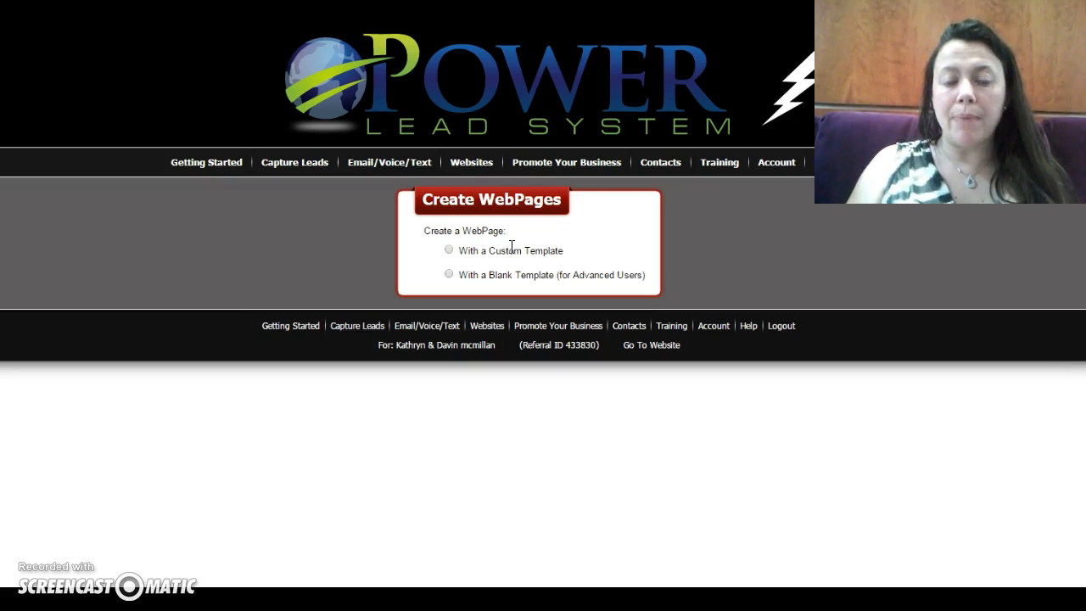
pyautogui.click(449, 249)
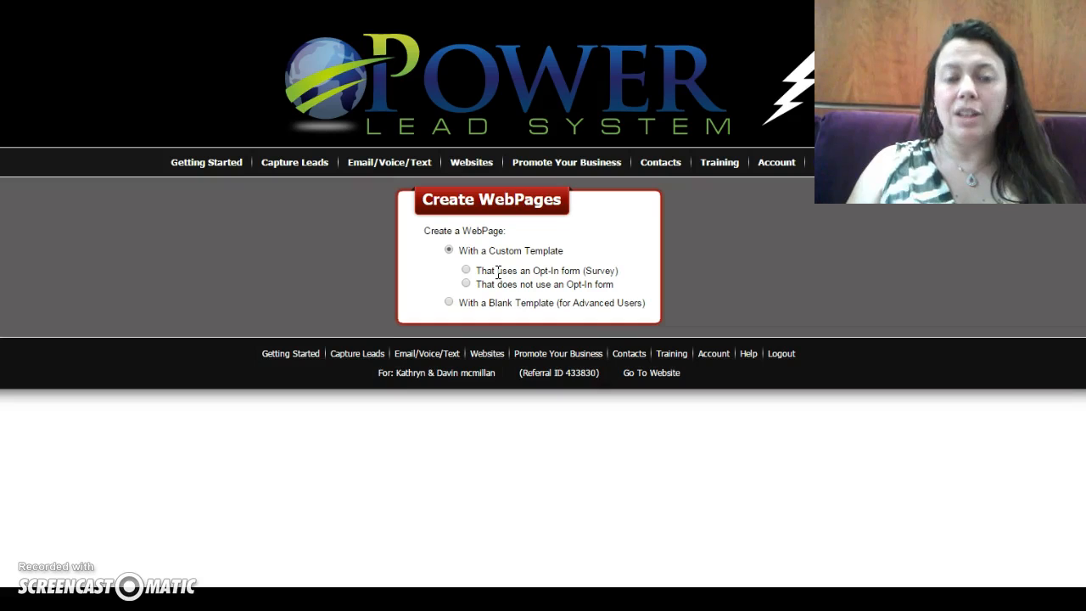
pyautogui.click(467, 270)
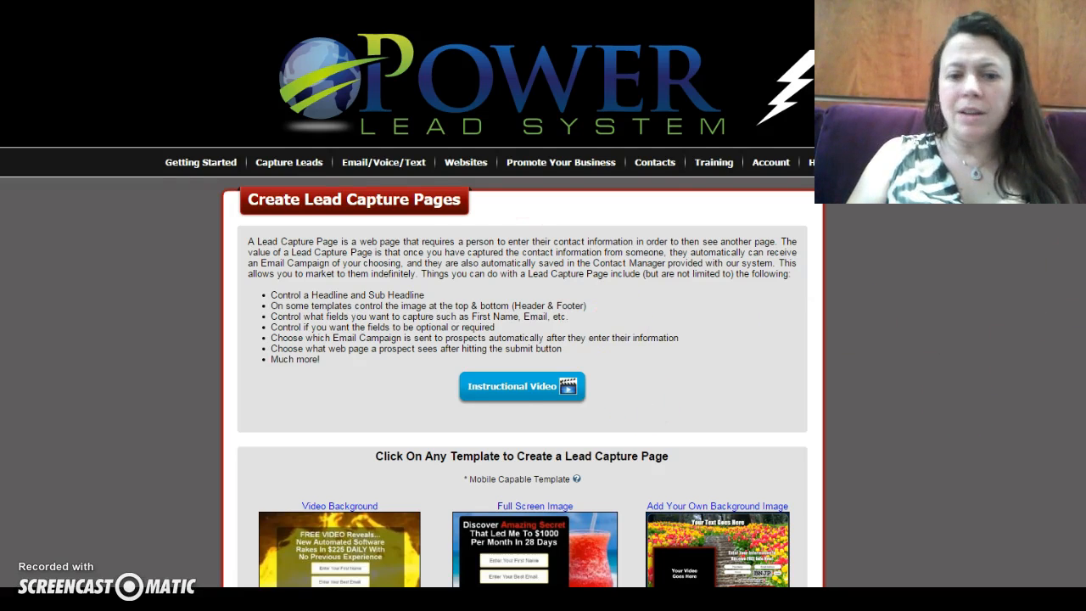
# Choose Option 14 of Template 1 for the new lead capture page
pyautogui.scroll(-3, 521, 340)
pyautogui.scroll(-3, 522, 339)
pyautogui.scroll(-1, 522, 339)
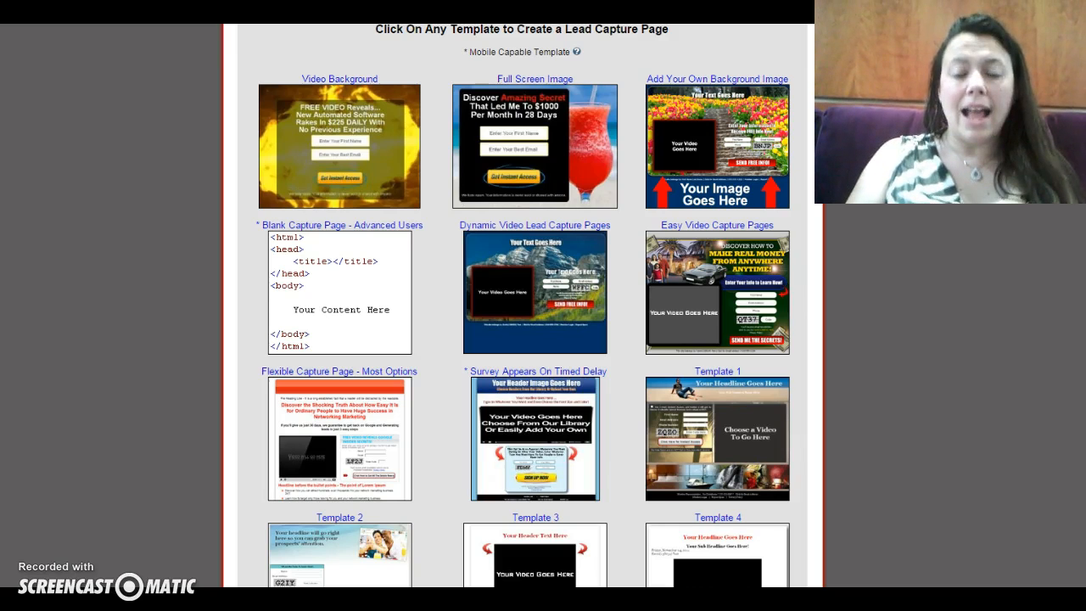
pyautogui.click(736, 461)
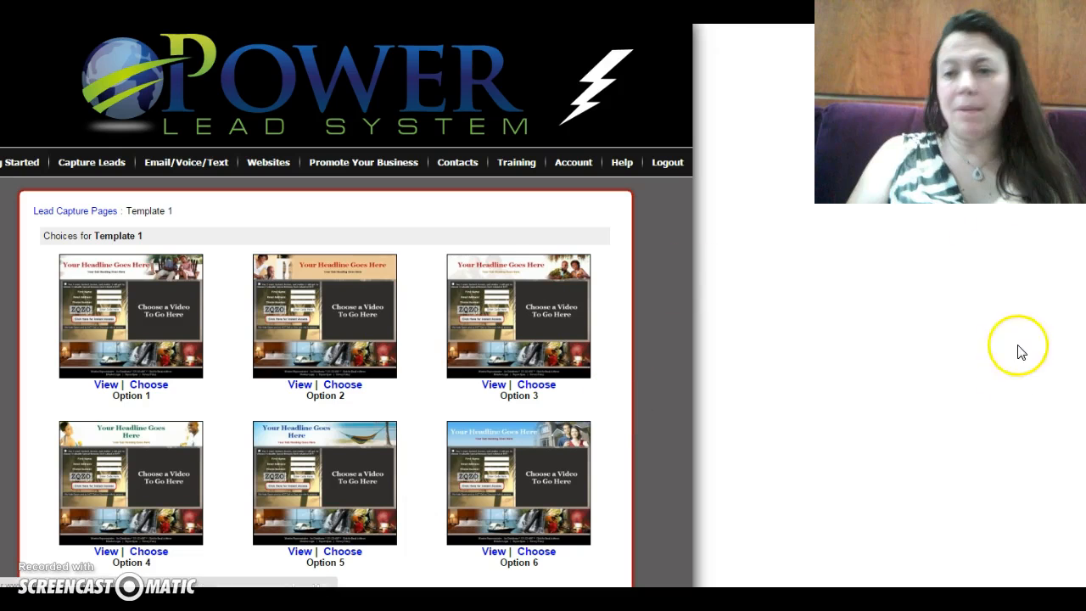
pyautogui.scroll(-3, 347, 306)
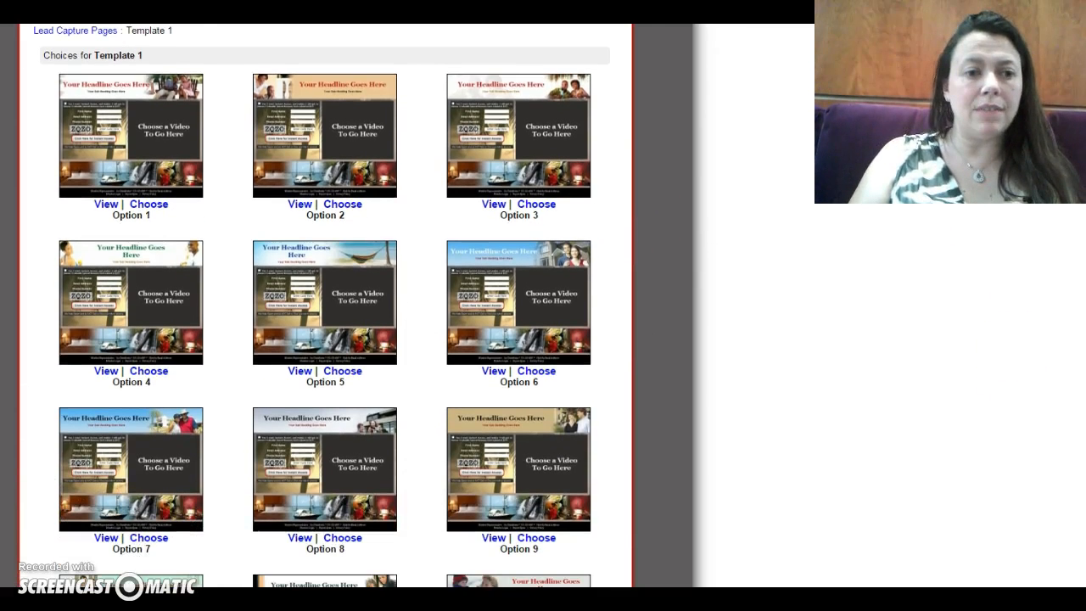
pyautogui.scroll(-6, 325, 305)
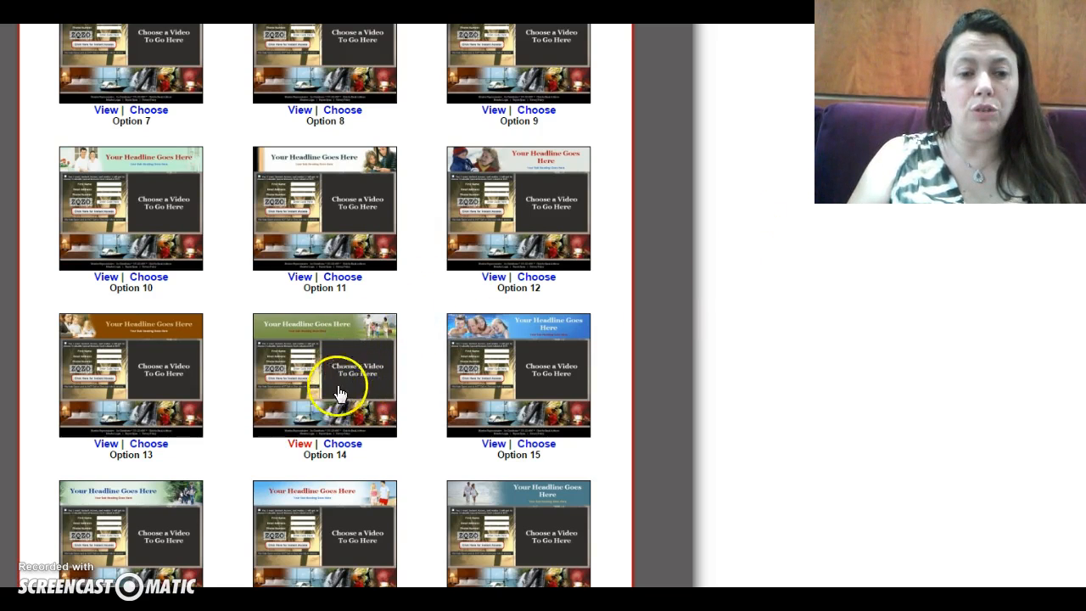
pyautogui.click(343, 444)
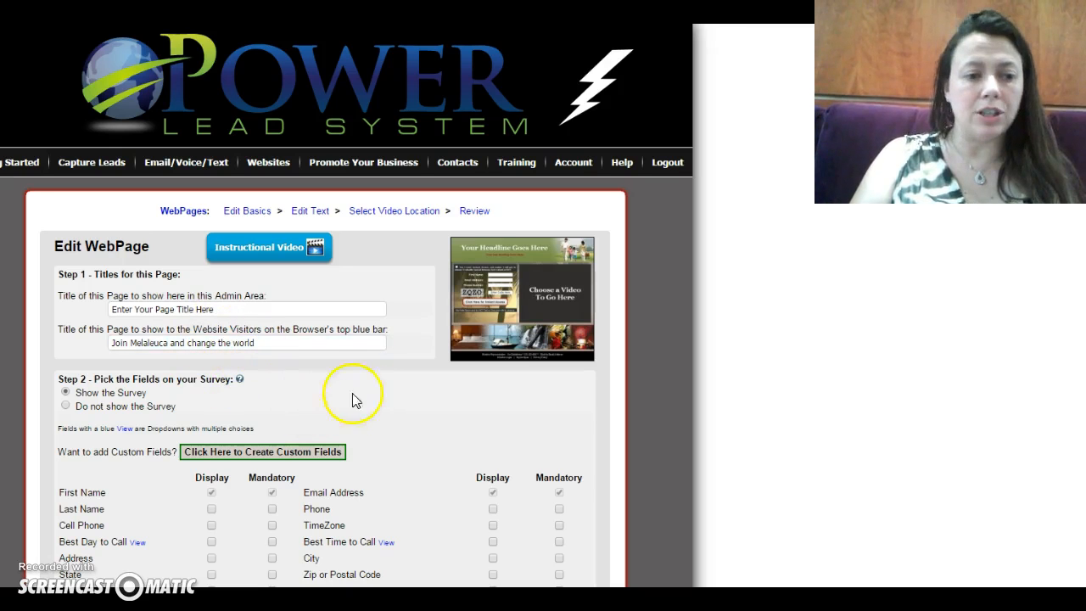
# Add a custom survey field named "blahhh", accepting both acknowledgements, and return to the Edit WebPage form
pyautogui.scroll(-1, 346, 305)
pyautogui.scroll(-3, 346, 305)
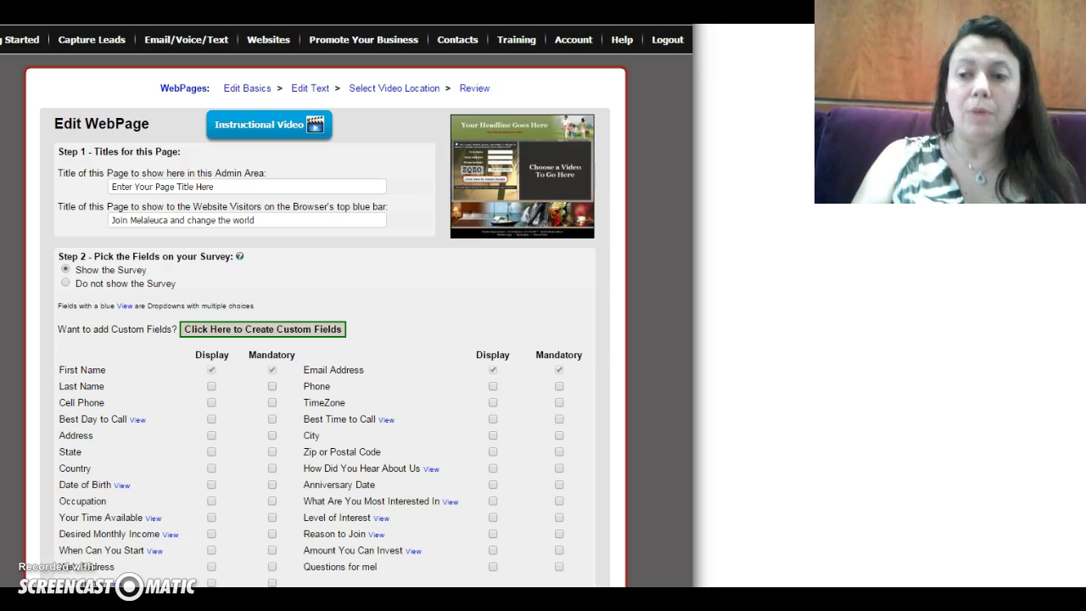
pyautogui.scroll(-2, 906, 376)
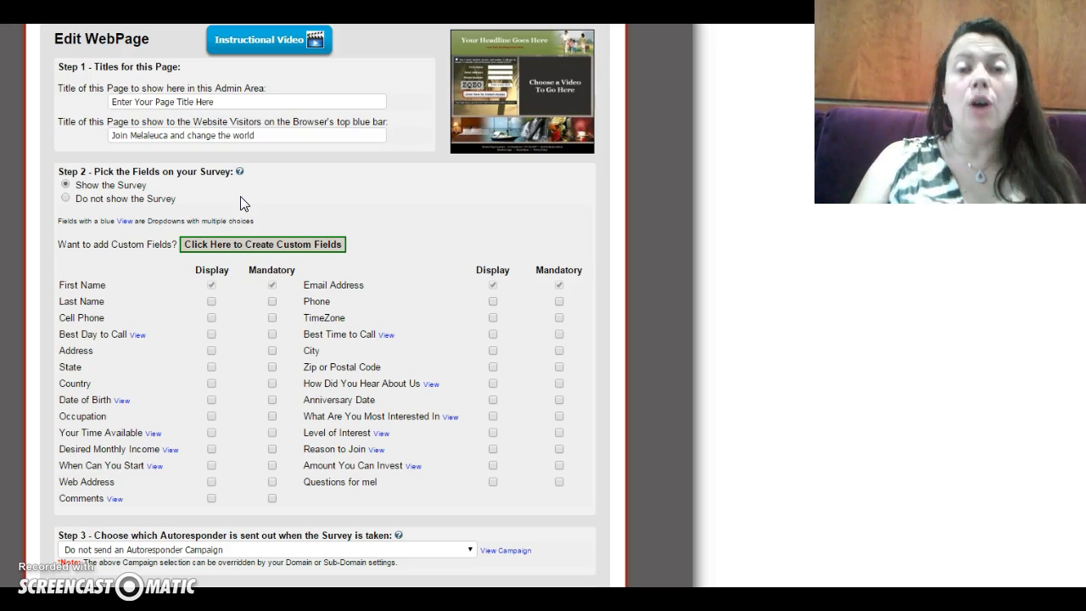
pyautogui.click(272, 244)
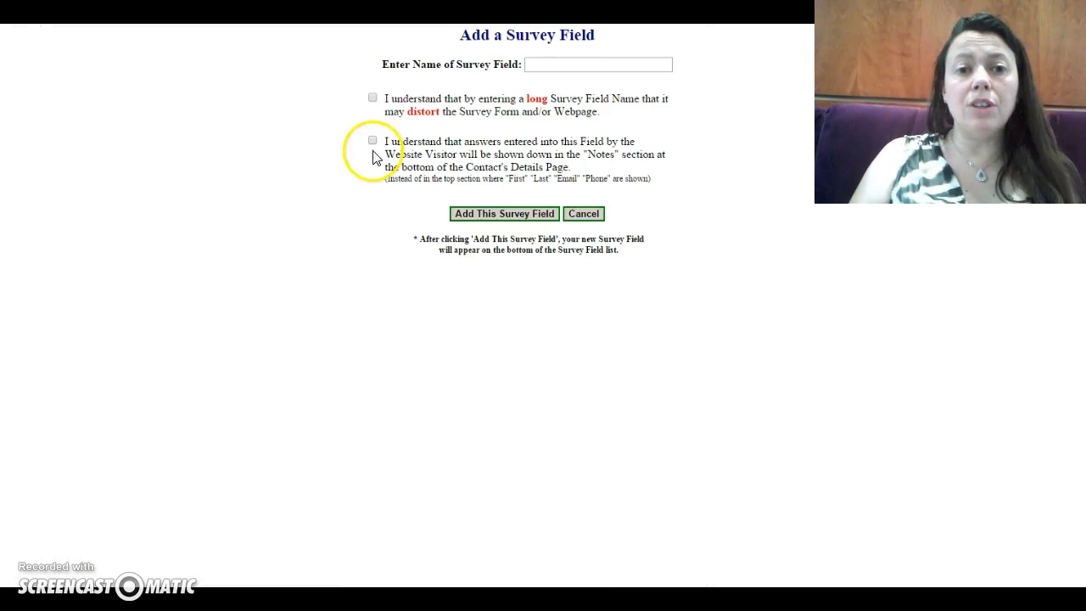
pyautogui.click(372, 98)
pyautogui.click(372, 141)
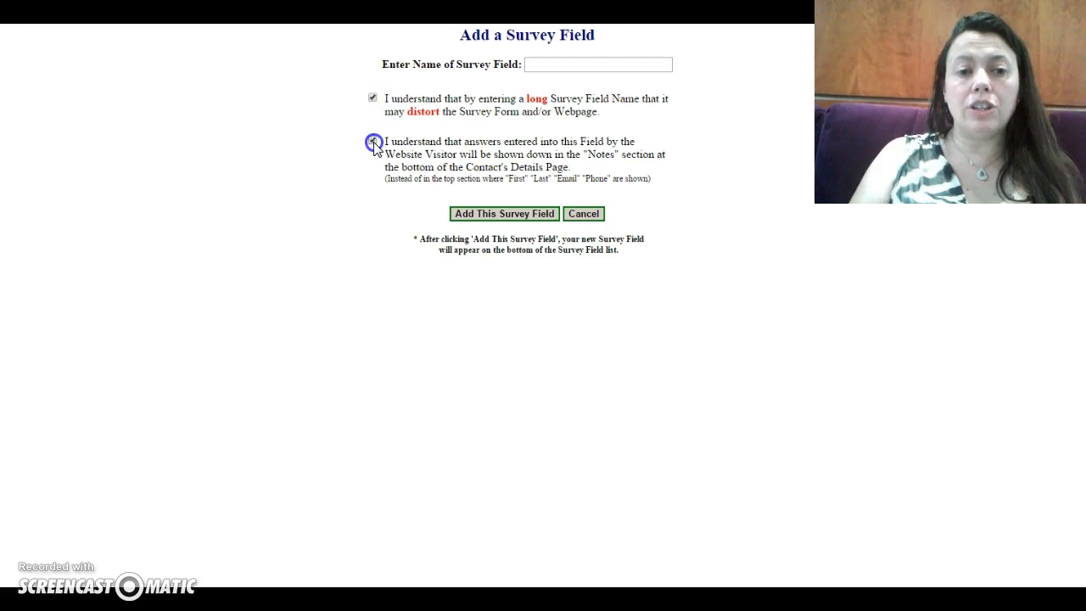
pyautogui.click(532, 64)
pyautogui.write('blahhh')
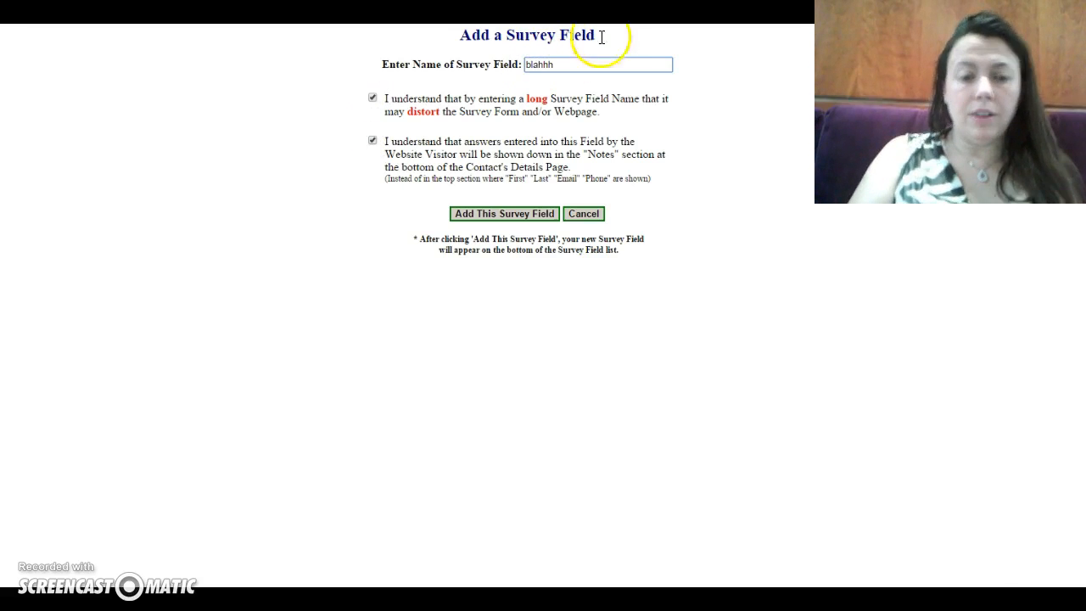
pyautogui.click(512, 214)
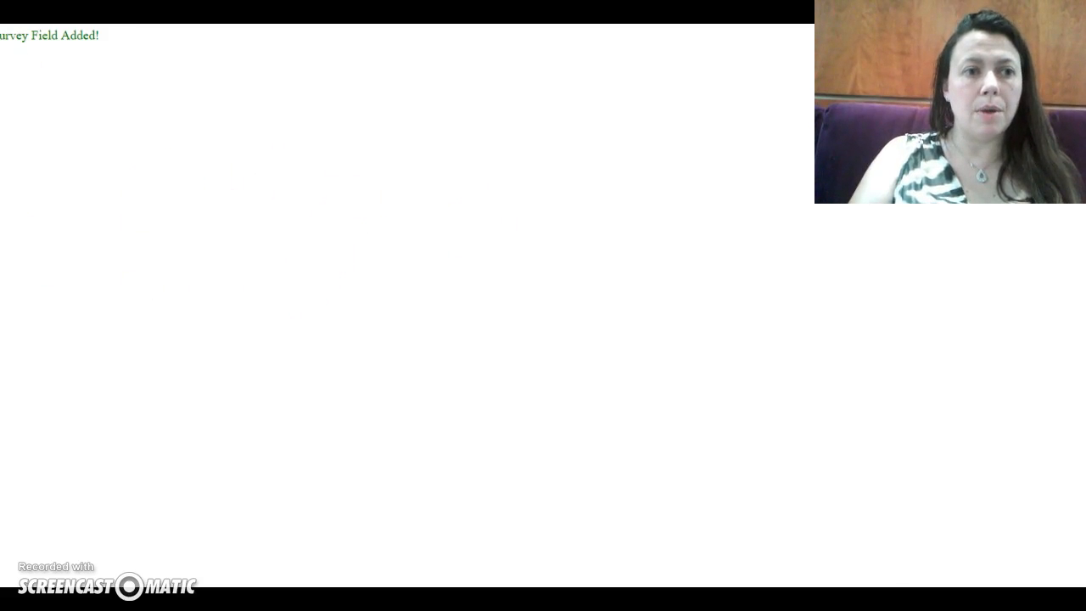
pyautogui.hotkey('alt', 'Left')
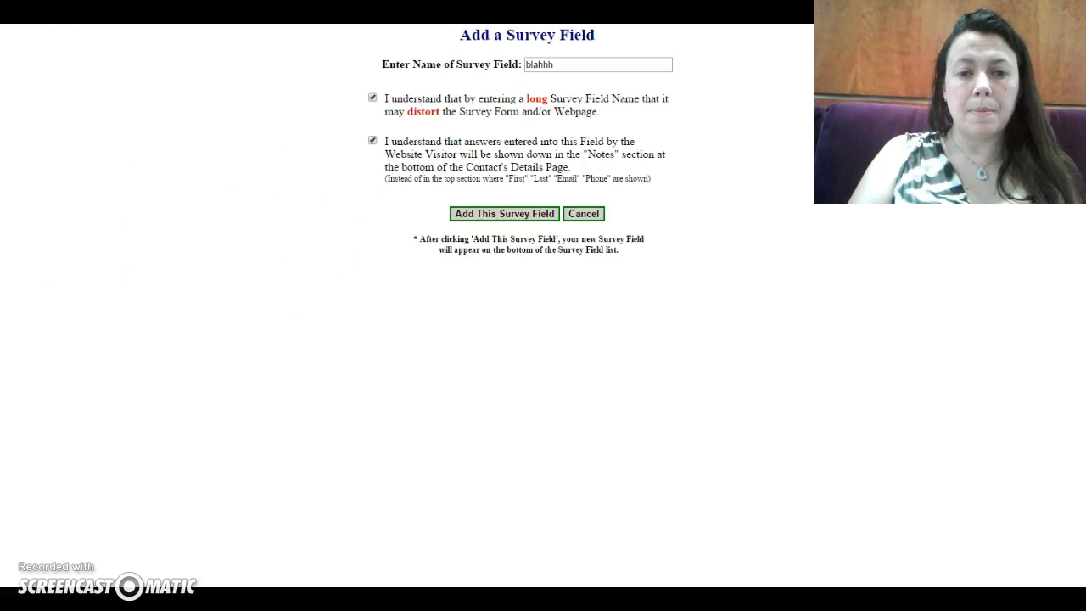
pyautogui.hotkey('alt', 'Left')
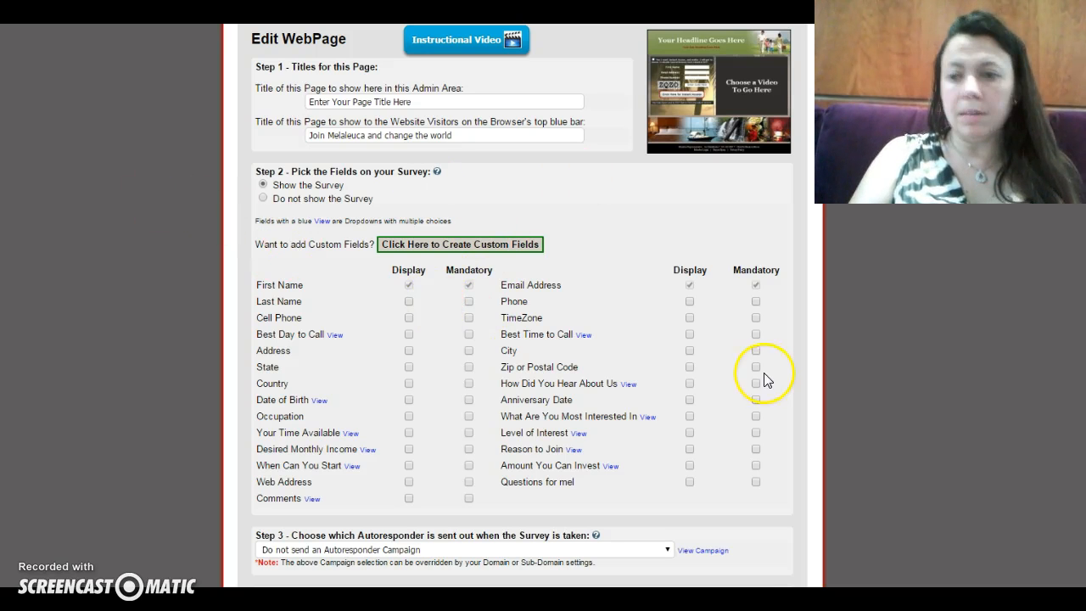
# Display the Cell Phone field on the survey without making it mandatory
pyautogui.scroll(-3, 1056, 331)
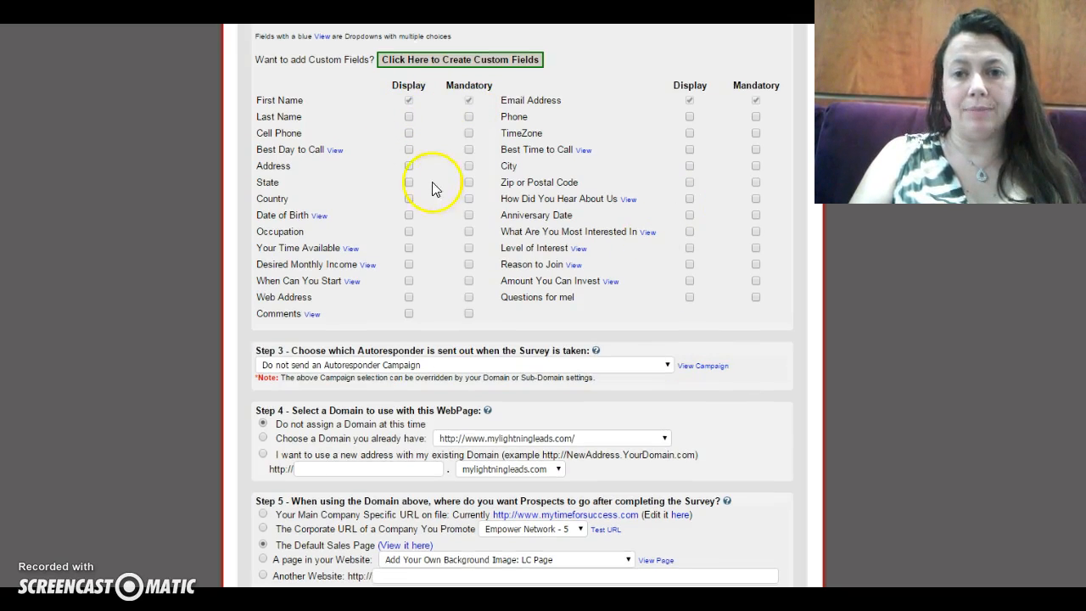
pyautogui.click(408, 134)
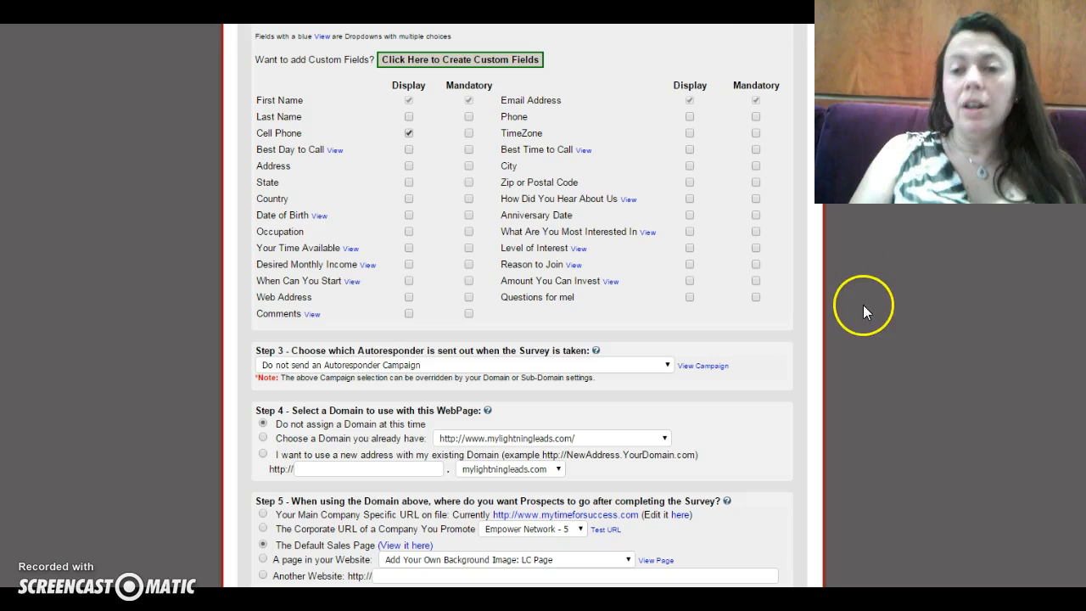
pyautogui.scroll(-1, 522, 305)
pyautogui.scroll(3, 522, 305)
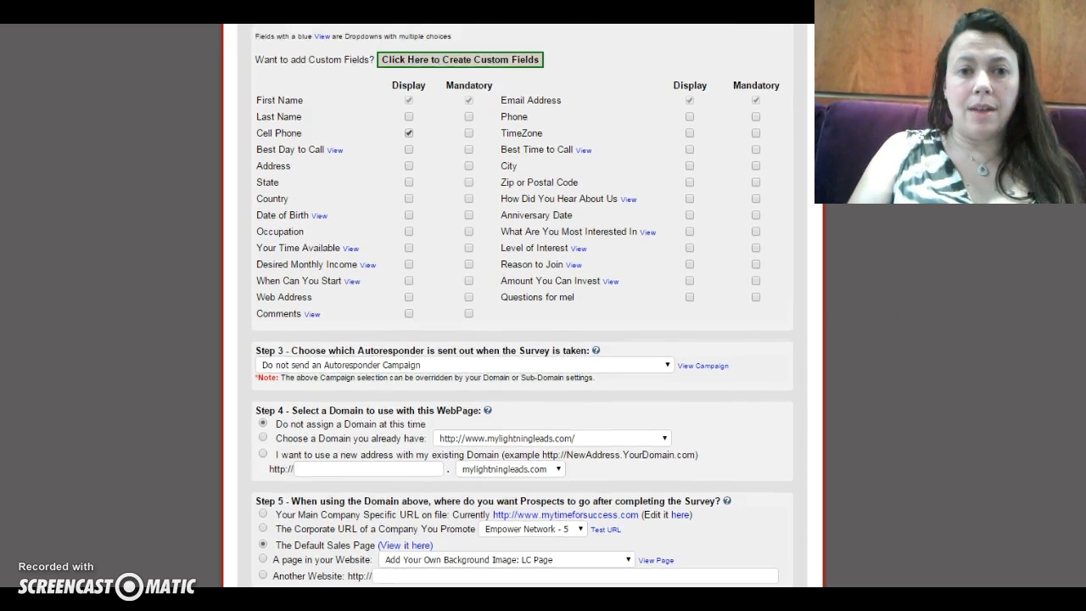
# Examine the autoresponder campaigns that can be sent when the survey is taken, without choosing one
pyautogui.scroll(-6, 522, 306)
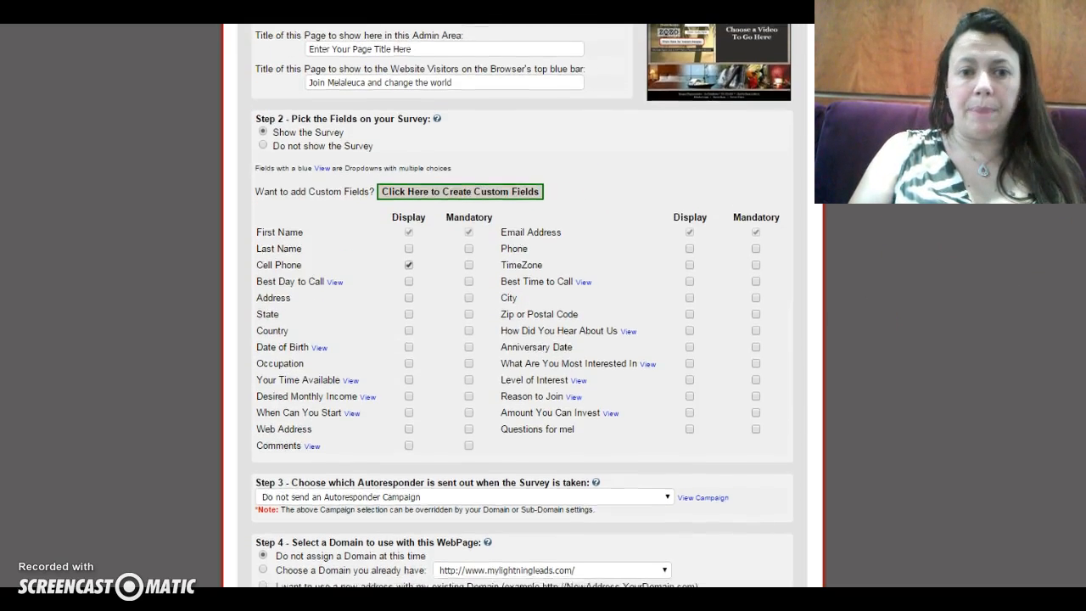
pyautogui.scroll(-1, 522, 305)
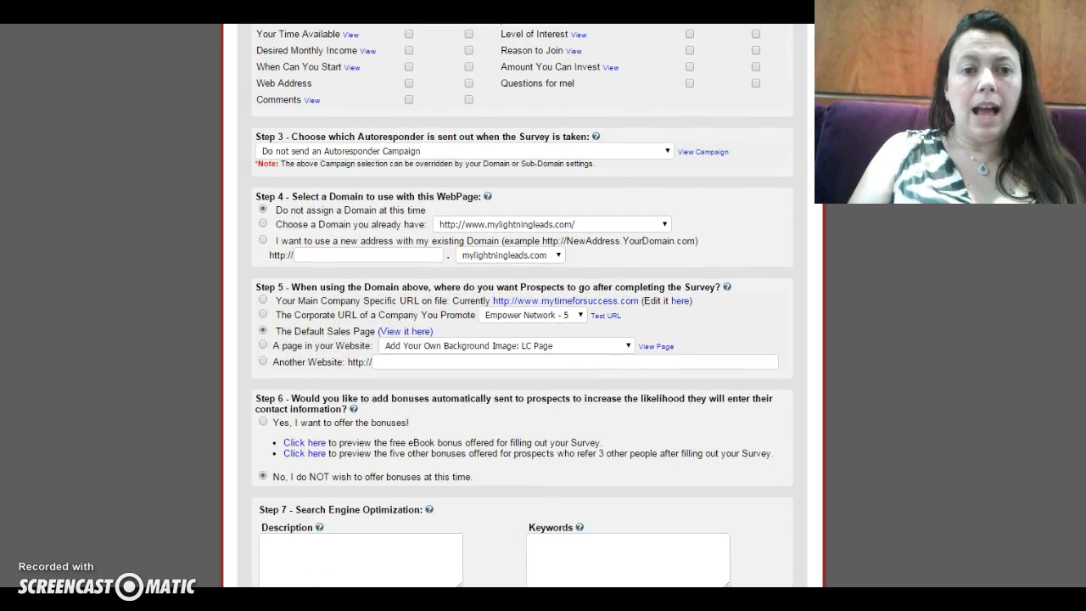
pyautogui.click(524, 154)
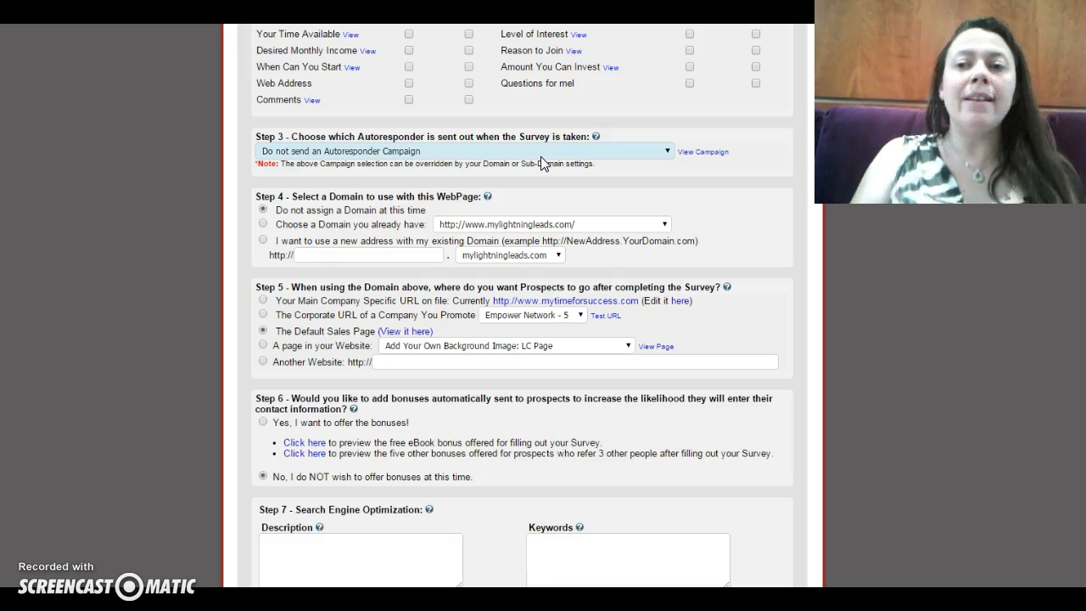
pyautogui.click(668, 153)
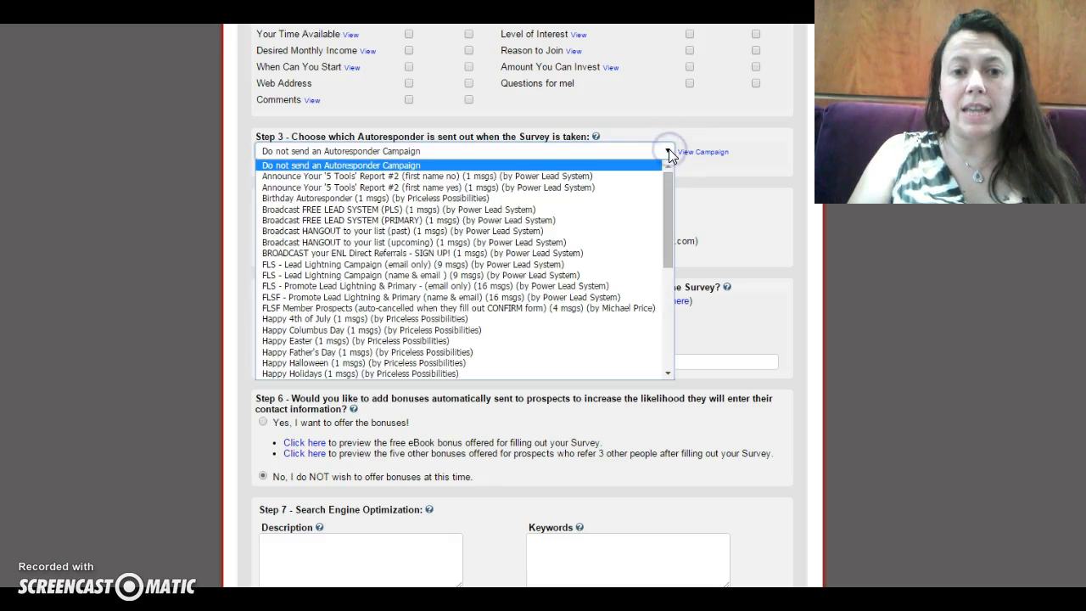
pyautogui.click(666, 154)
# Assign the webpage a new address, "melaleuca", on the existing mylightningleads.com domain
pyautogui.scroll(-2, 666, 187)
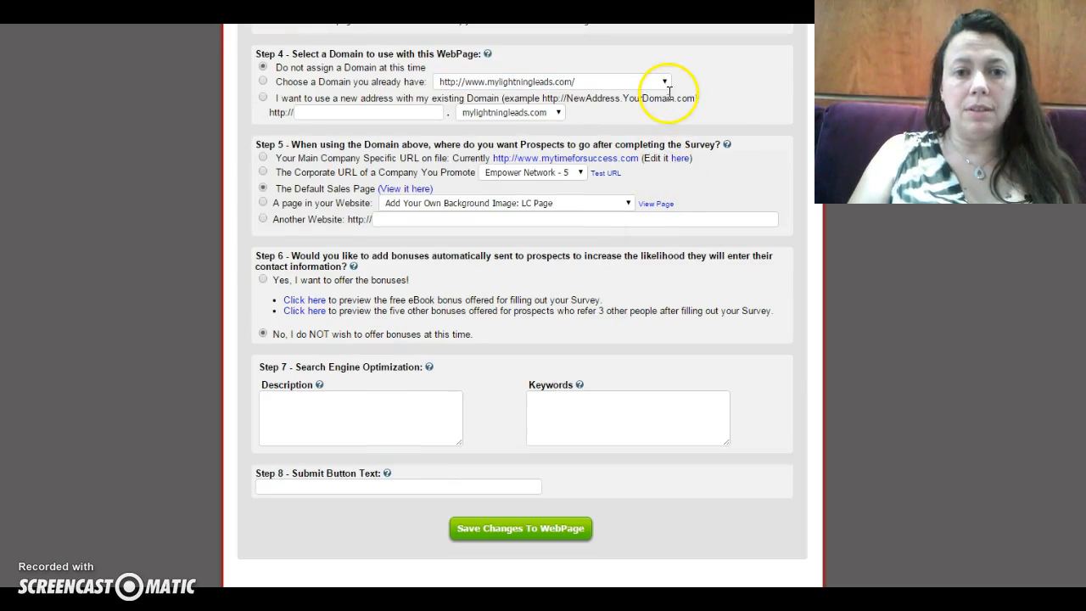
pyautogui.scroll(2, 1043, 421)
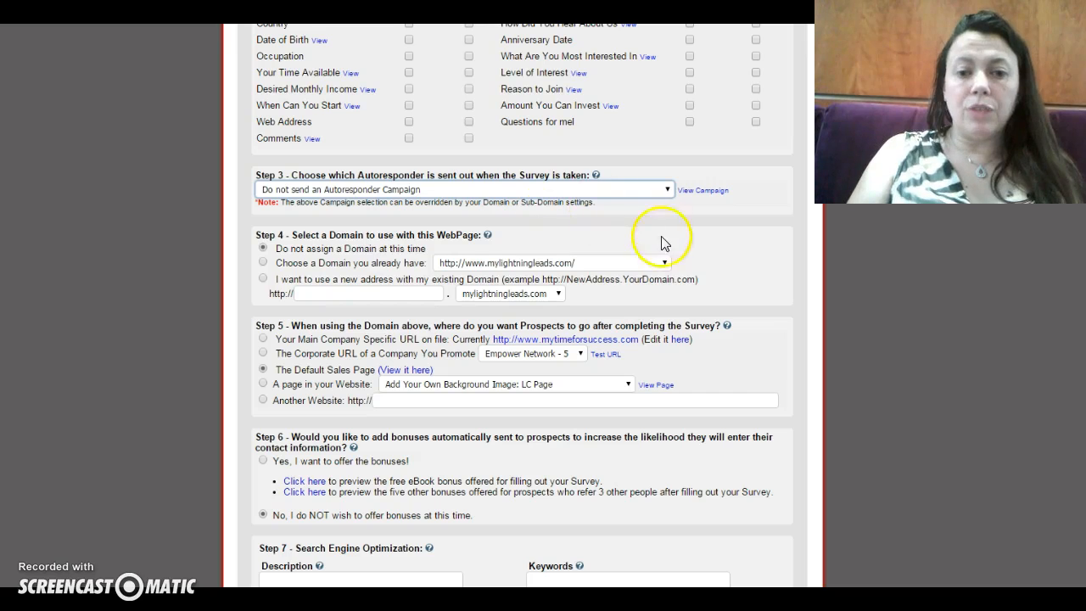
pyautogui.scroll(-2, 644, 263)
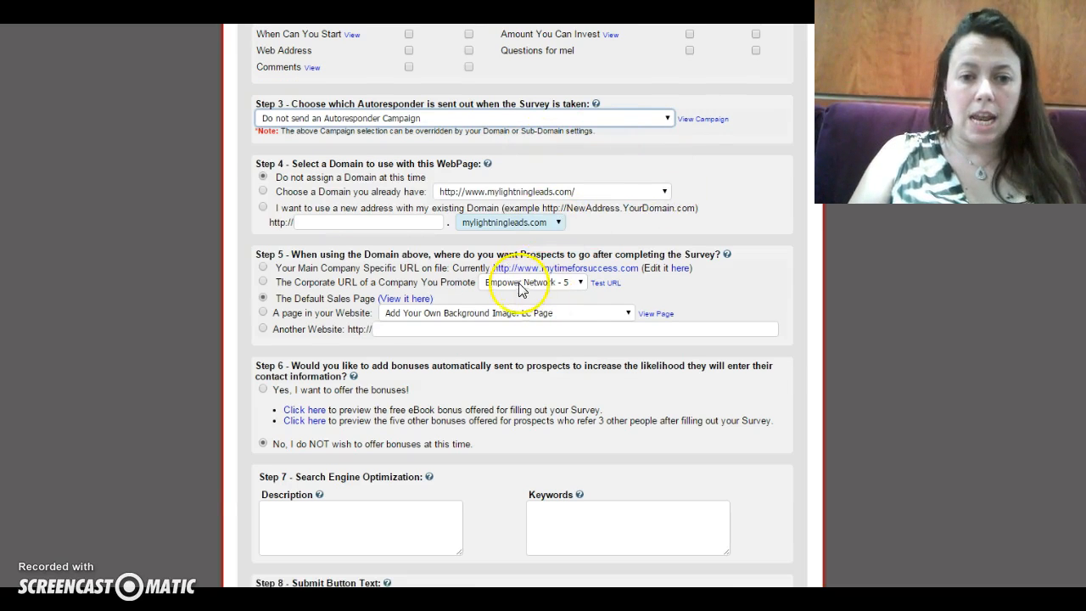
pyautogui.click(327, 222)
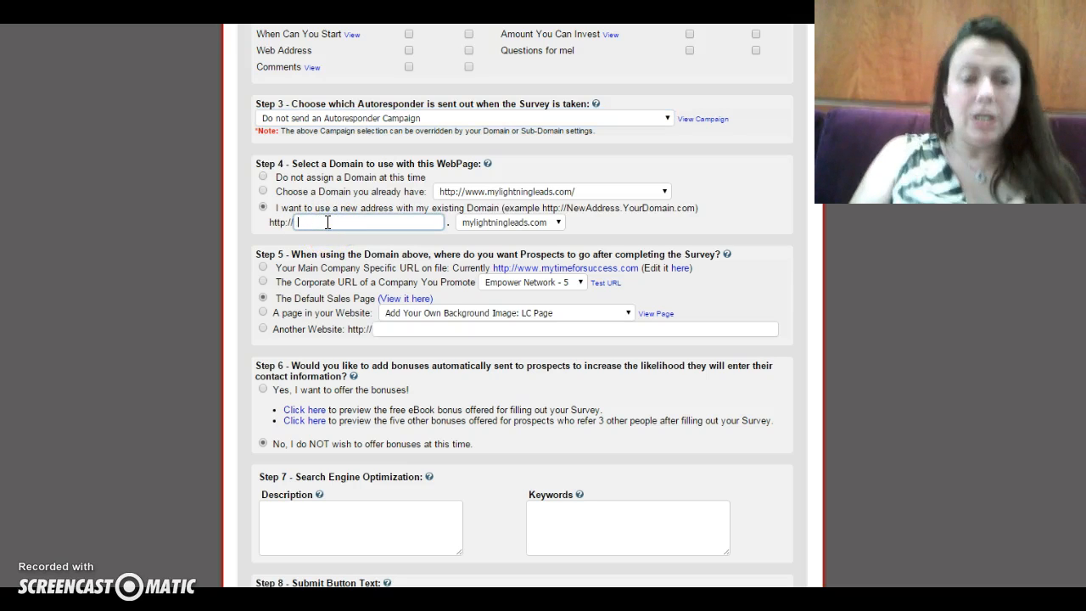
pyautogui.write('melaleuca')
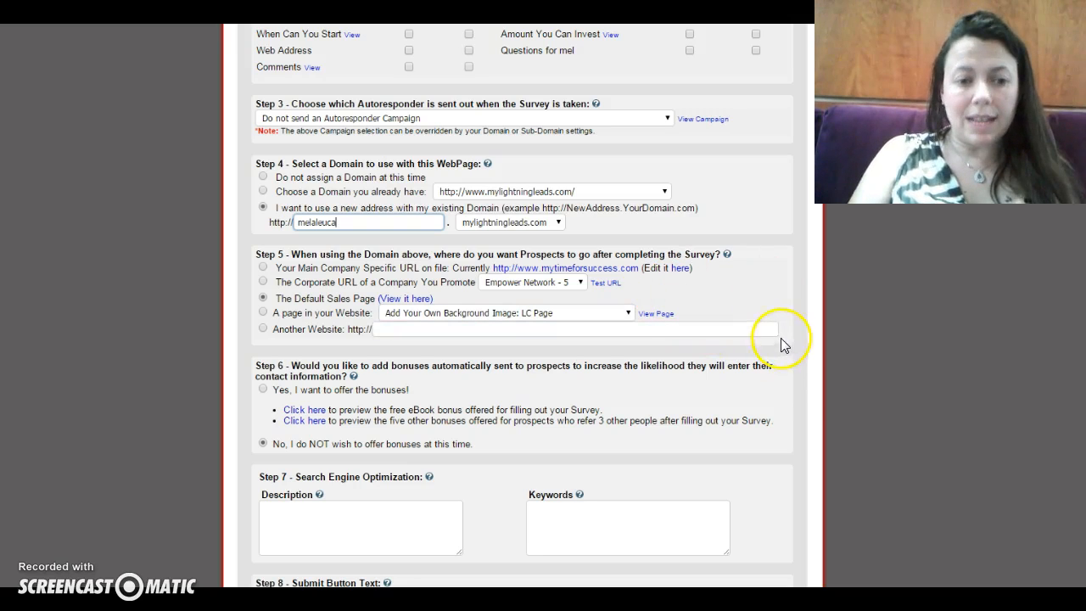
pyautogui.scroll(-1, 654, 415)
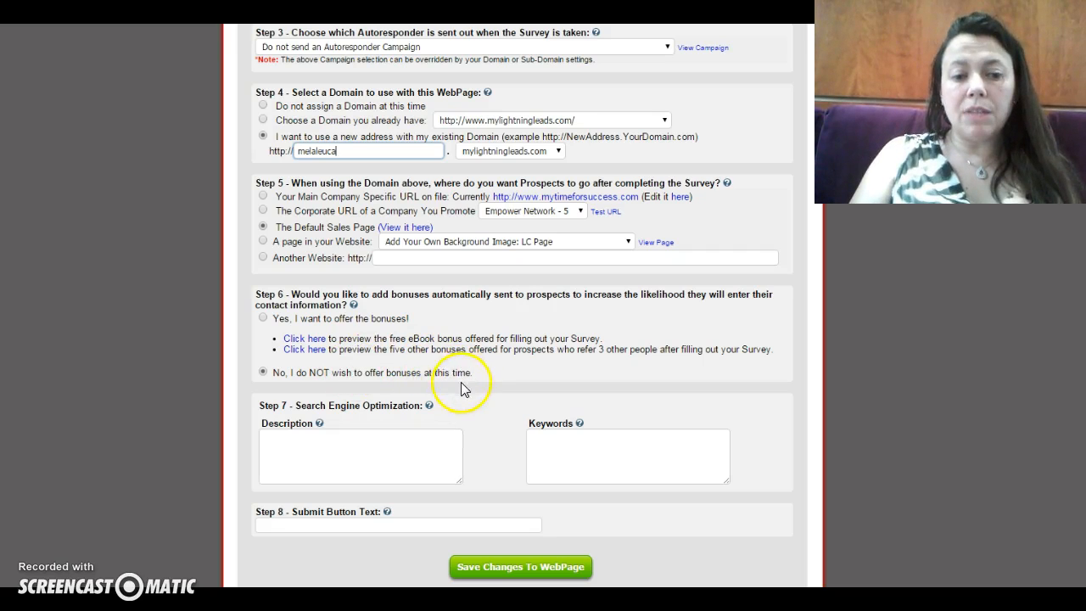
pyautogui.click(332, 443)
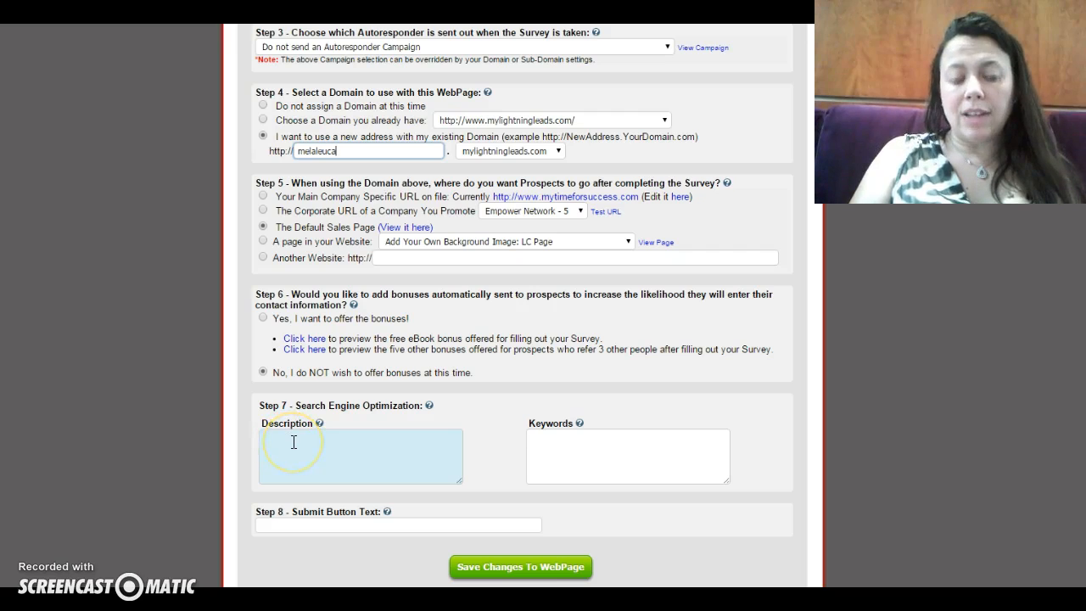
pyautogui.moveTo(321, 427)
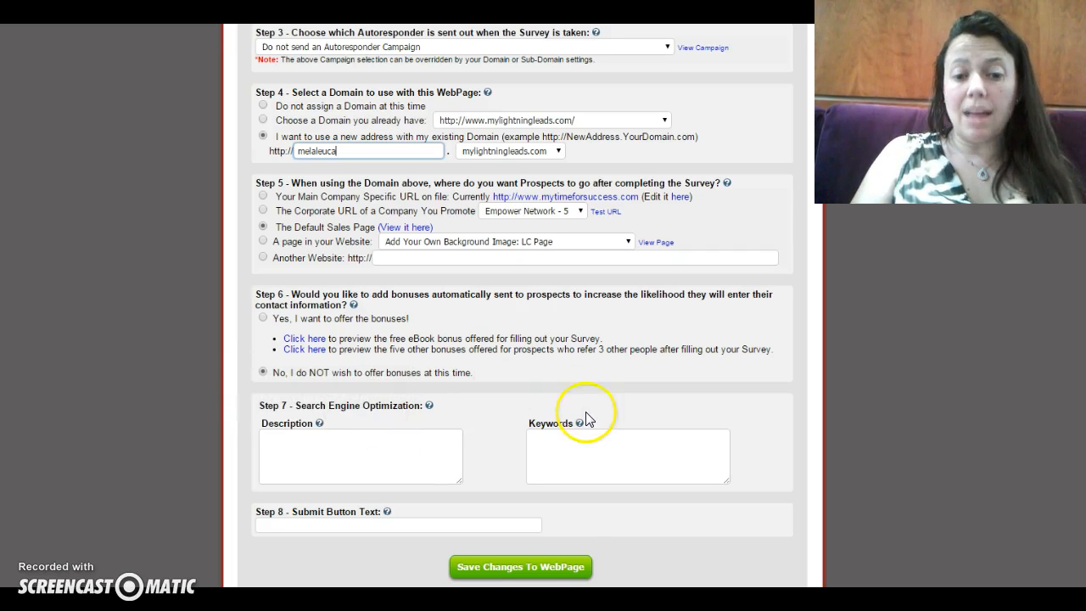
# Set the submit button text to "Click Here to get more information" and save the changes to the webpage
pyautogui.moveTo(580, 428)
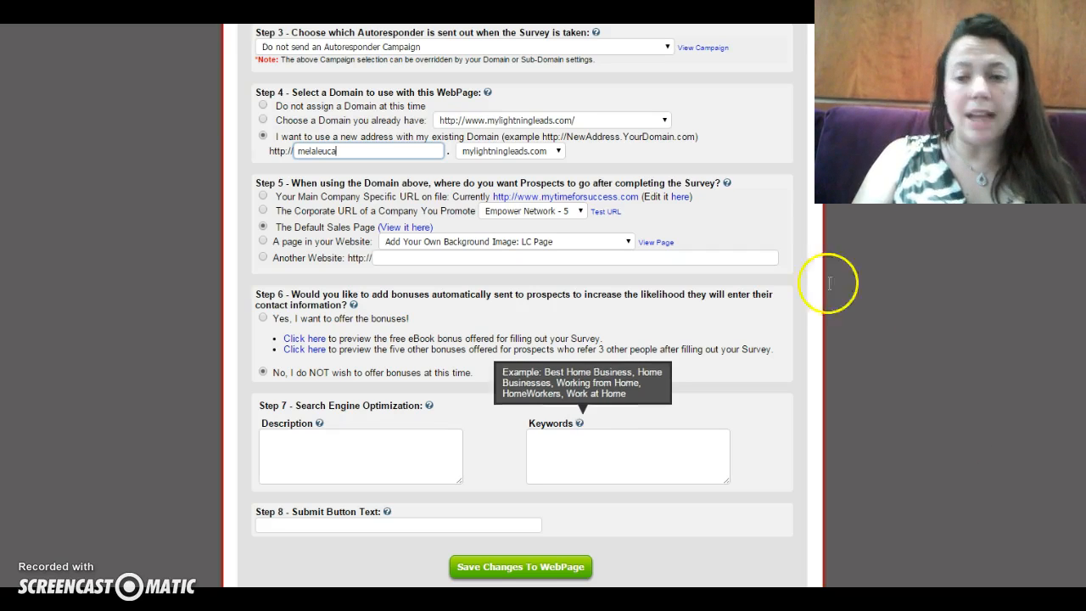
pyautogui.scroll(-3, 832, 364)
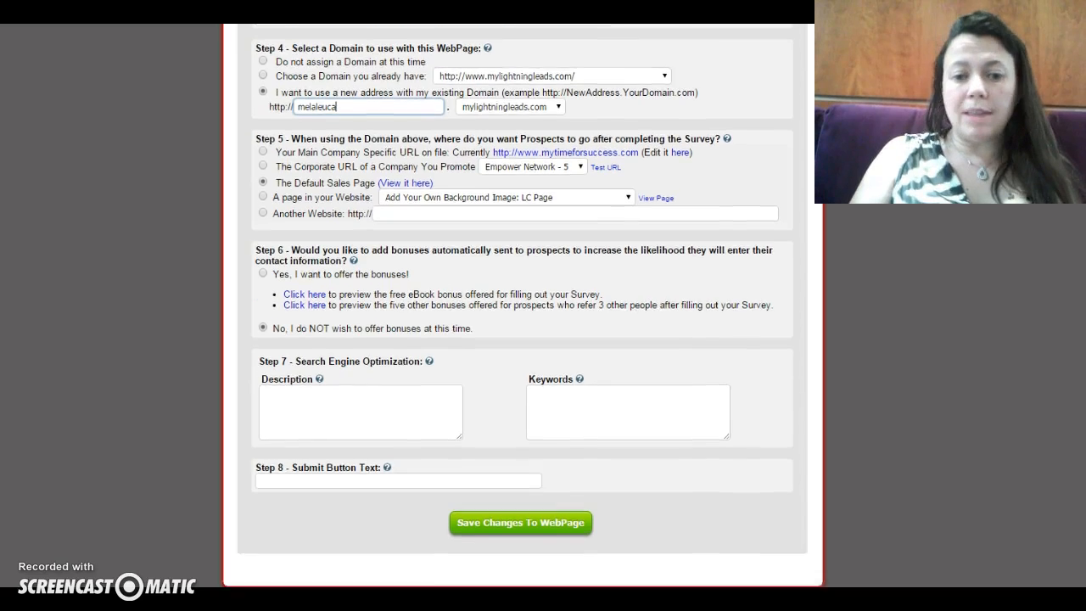
pyautogui.click(832, 364)
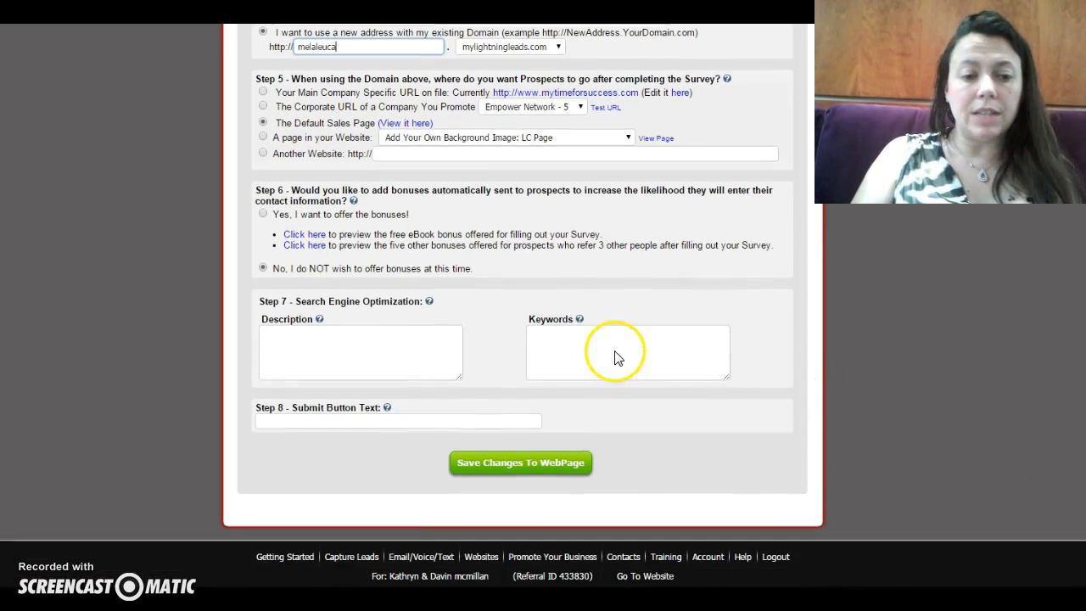
pyautogui.click(311, 421)
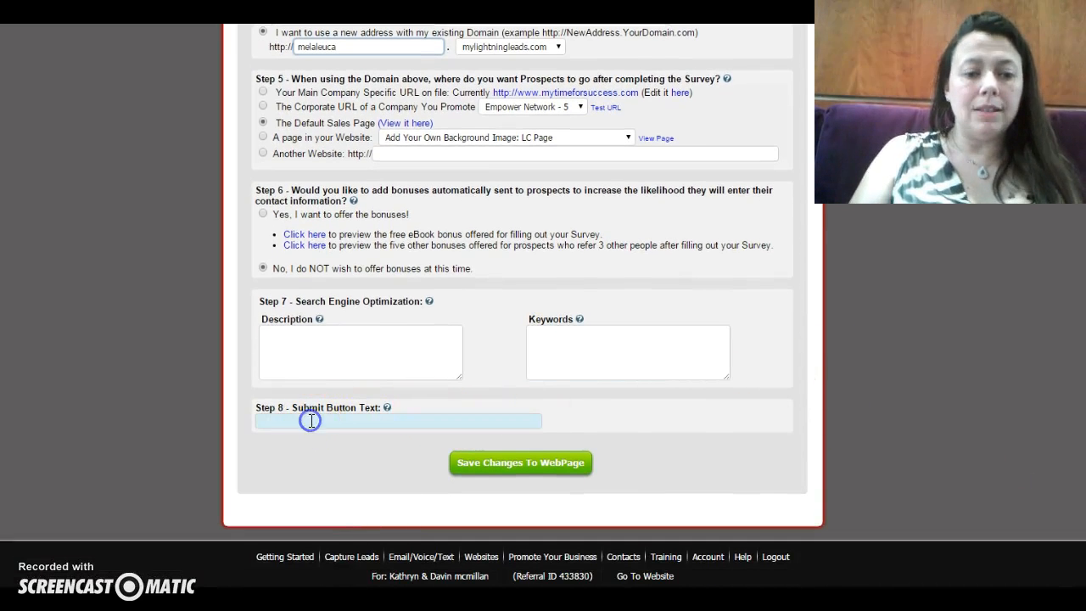
pyautogui.write('Cli')
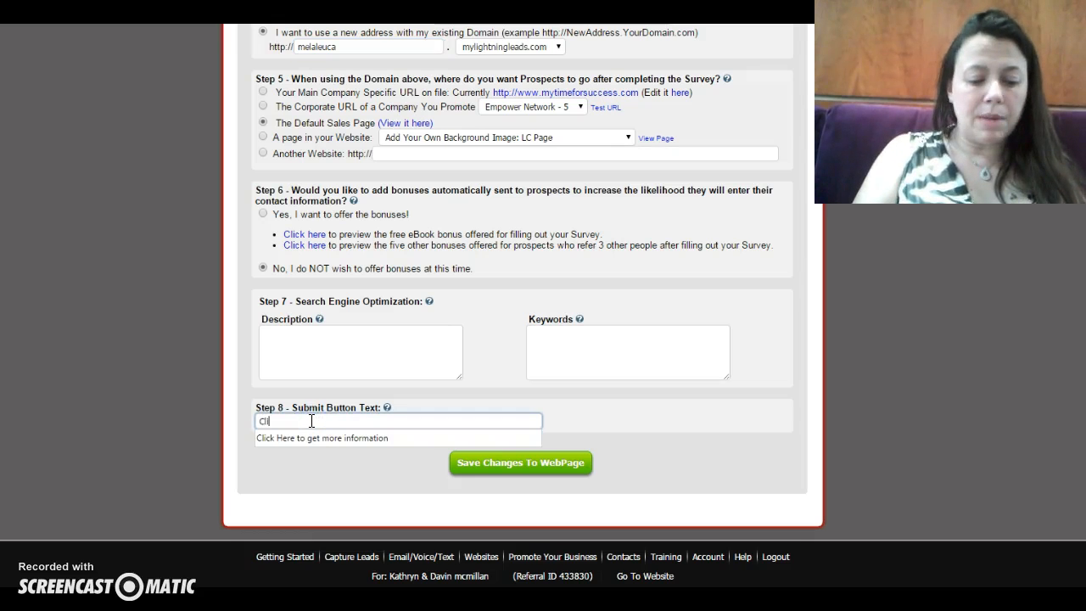
pyautogui.write('ck here to get more information')
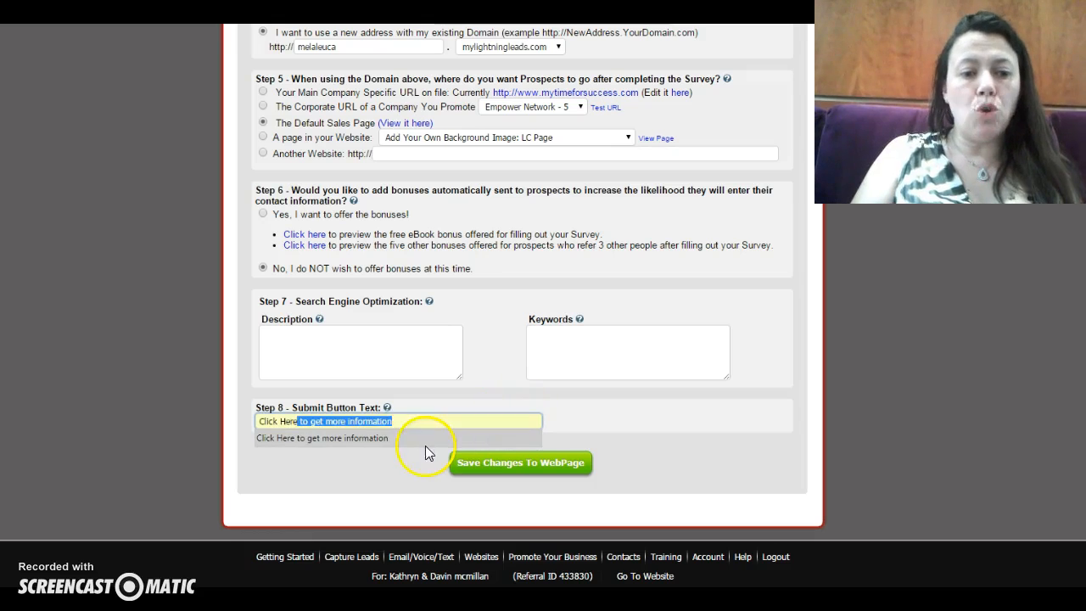
pyautogui.click(379, 440)
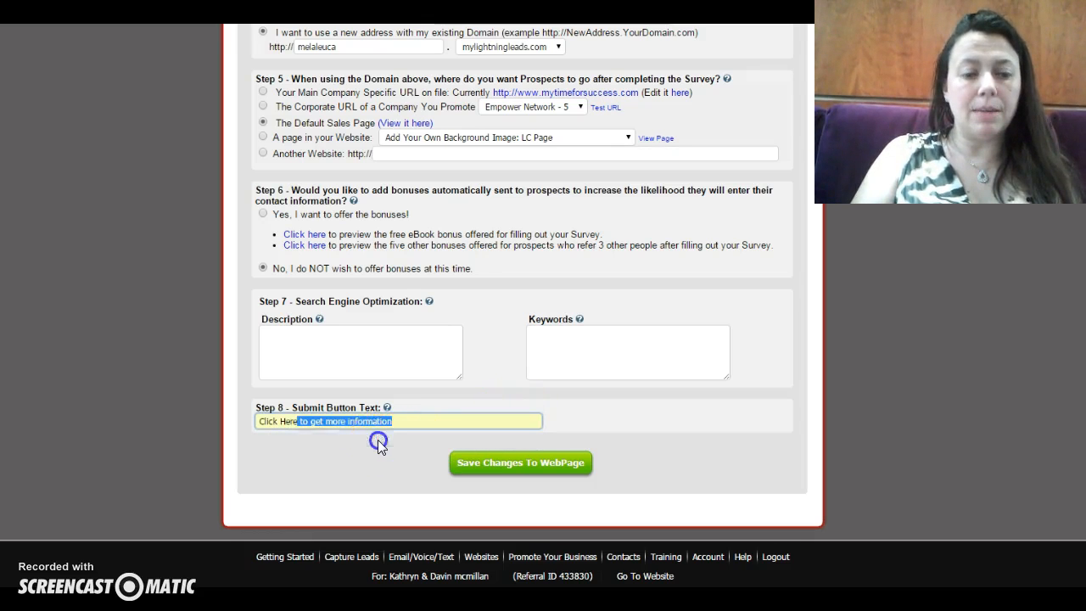
pyautogui.click(524, 463)
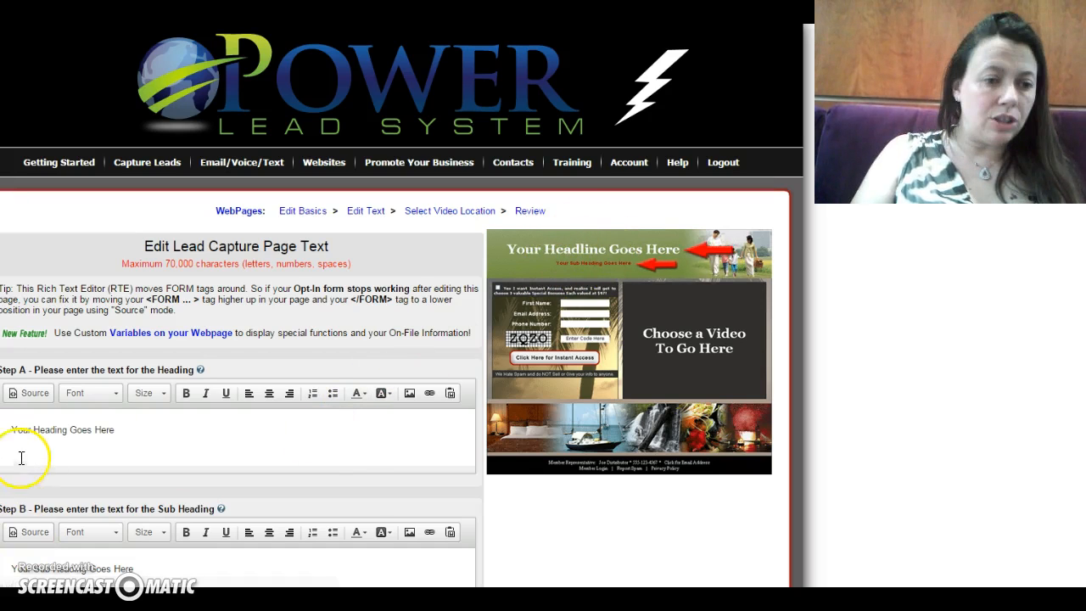
# Replace the placeholder heading text with "Melaleuca.........change things!!!!"
pyautogui.click(99, 430)
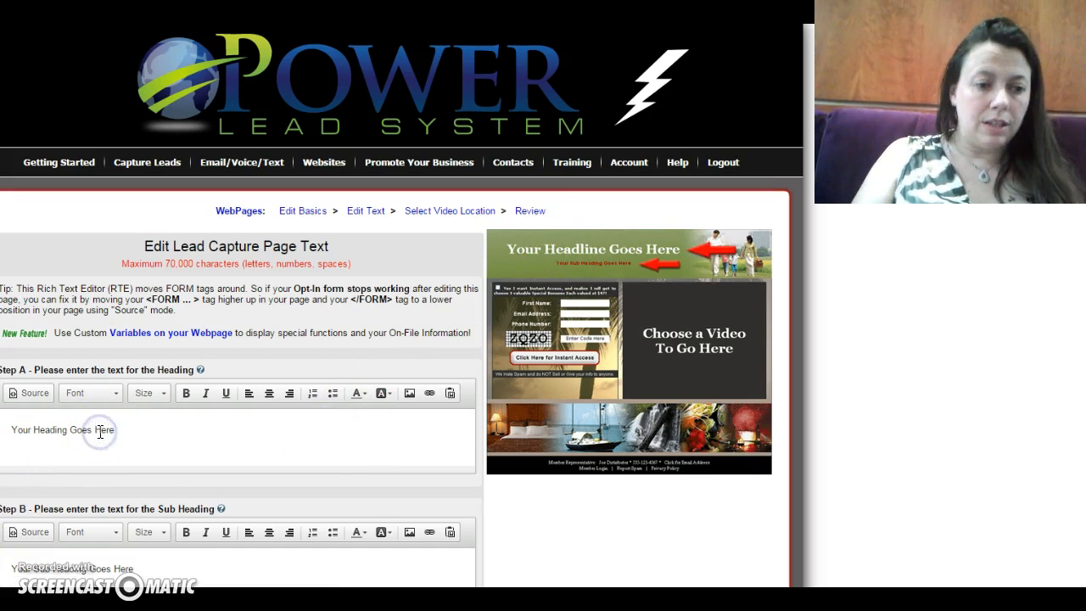
pyautogui.doubleClick(99, 429)
pyautogui.moveTo(99, 428); pyautogui.dragTo(10, 426)
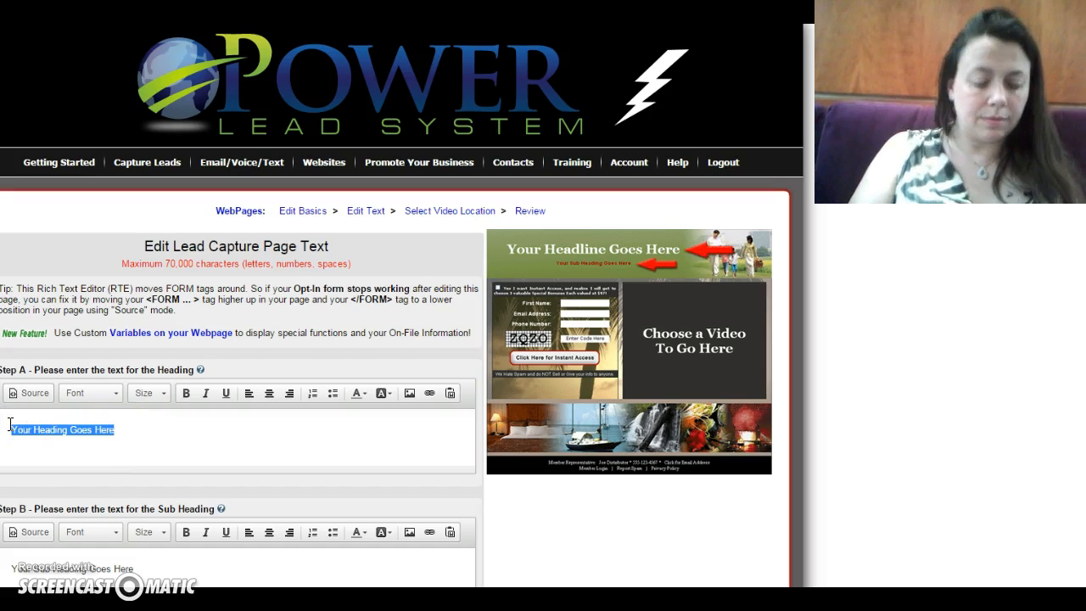
pyautogui.write('Me')
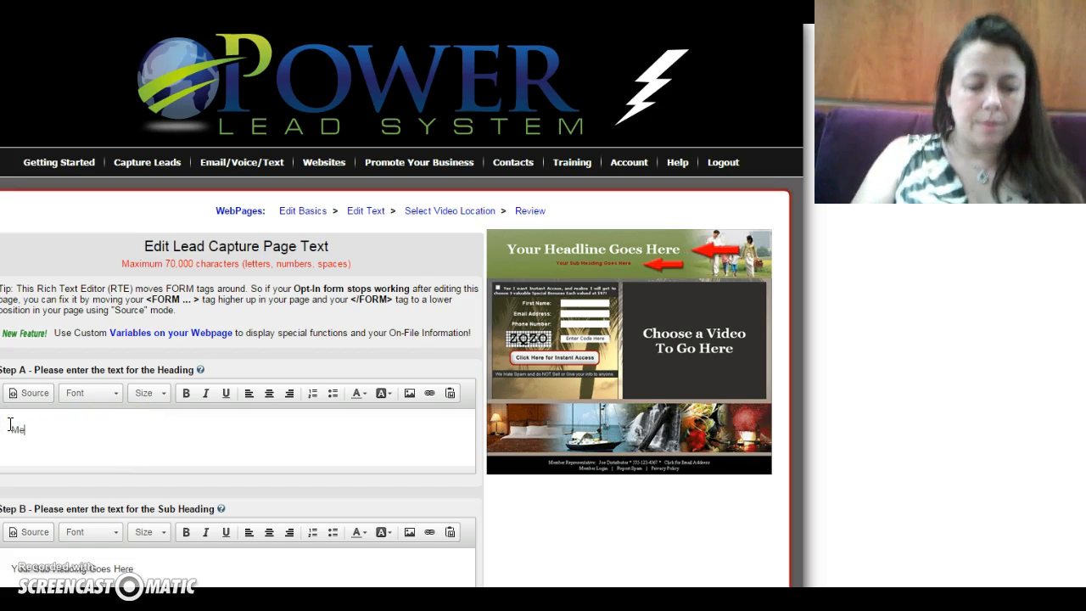
pyautogui.write('laleuca')
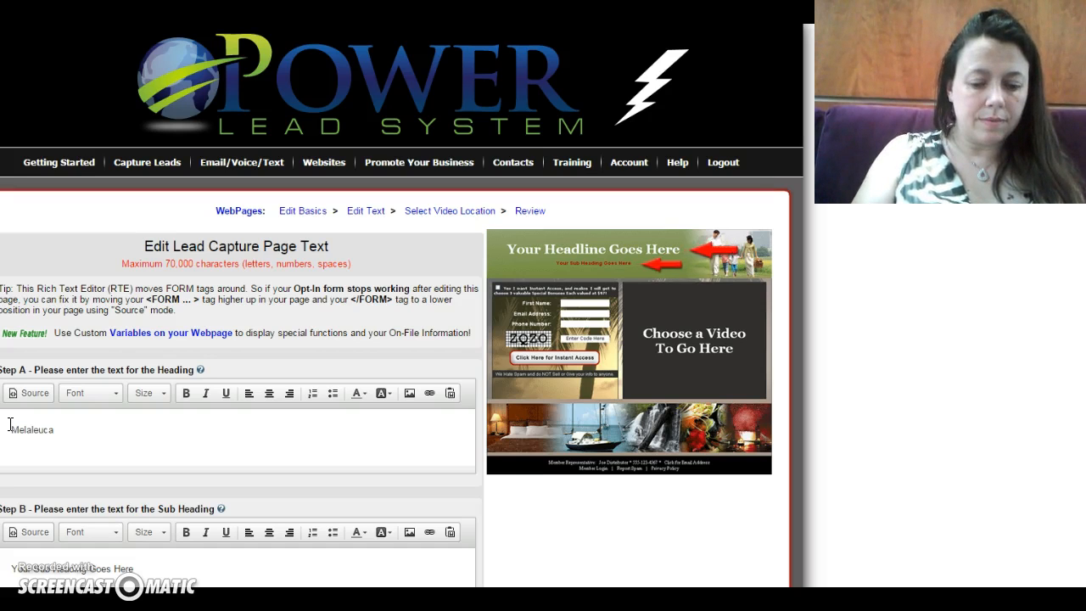
pyautogui.write('........change thing')
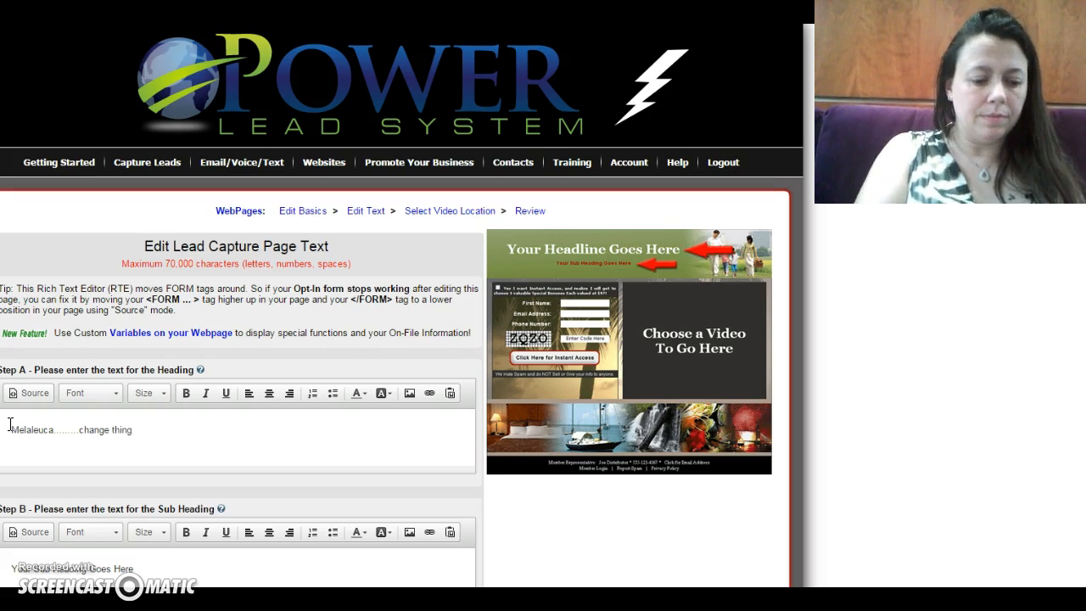
pyautogui.write('s!!!!')
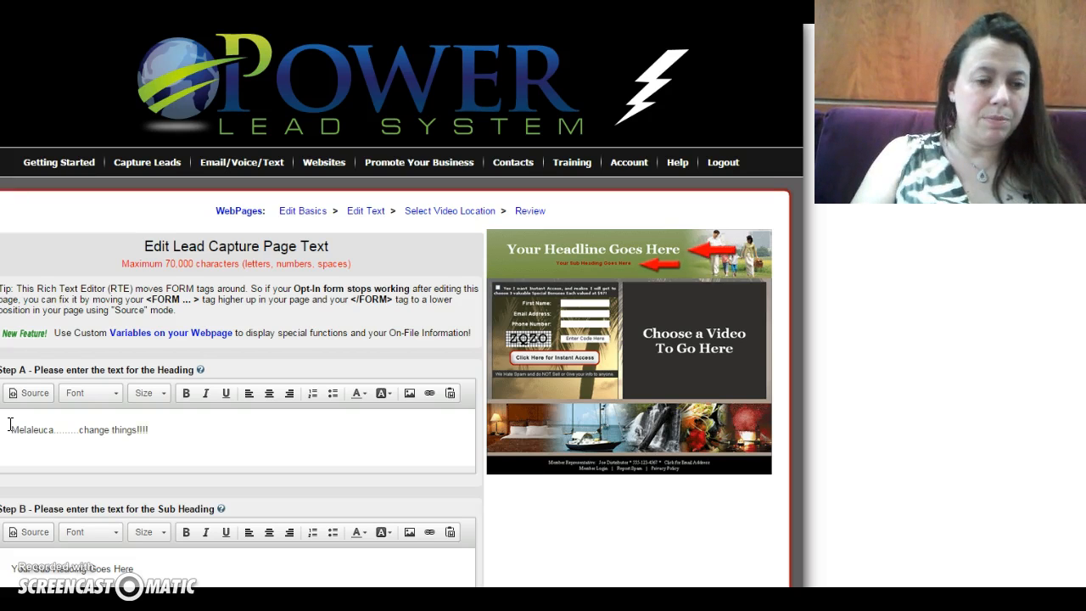
# Try font size 14 on the heading, applying it to the whole heading text
pyautogui.click(166, 395)
pyautogui.click(165, 394)
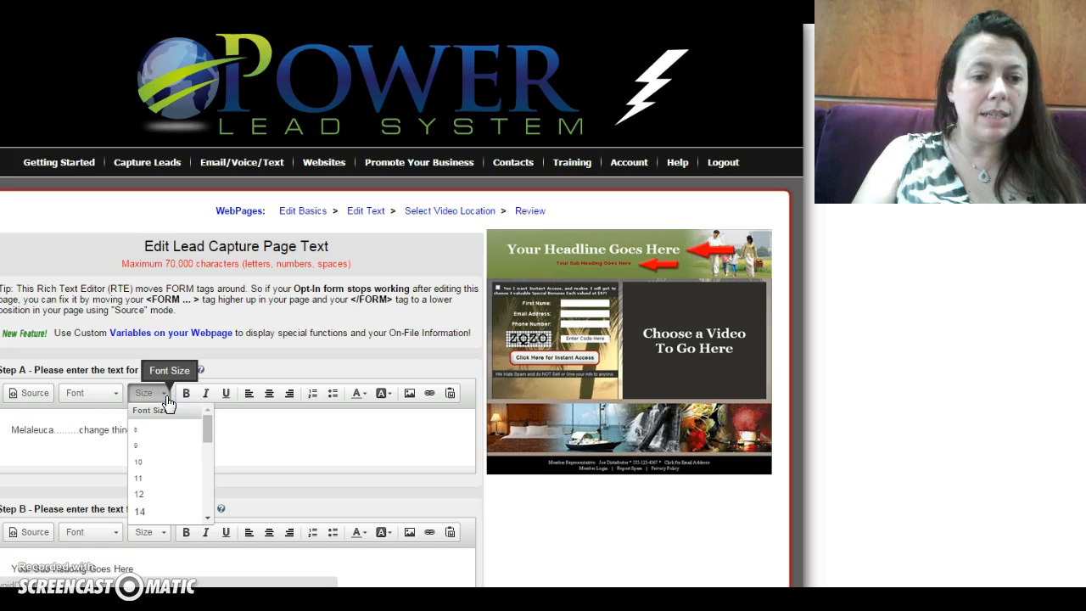
pyautogui.click(149, 509)
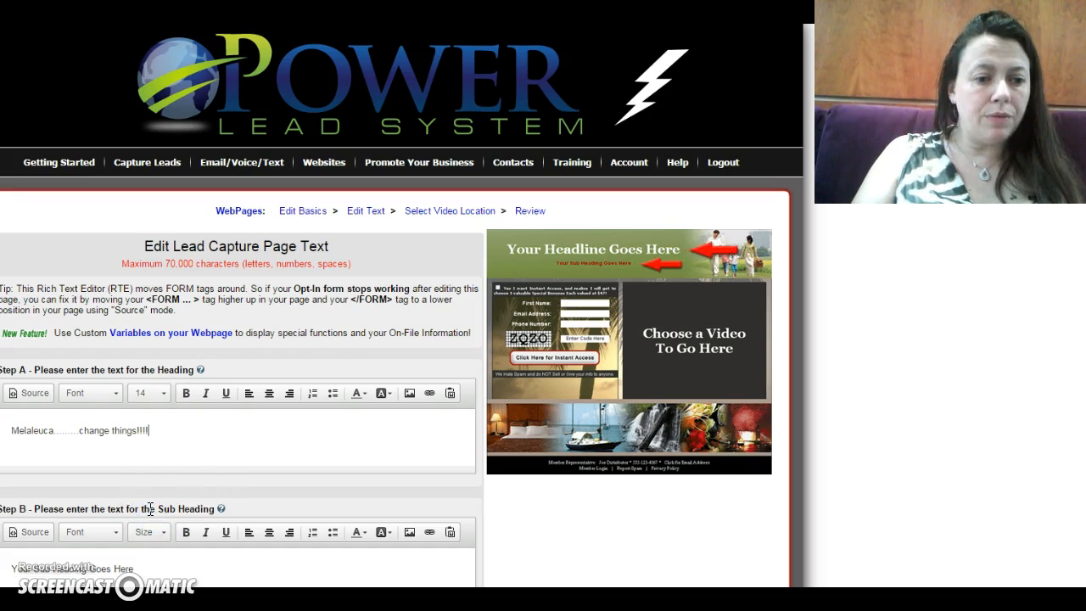
pyautogui.click(10, 432)
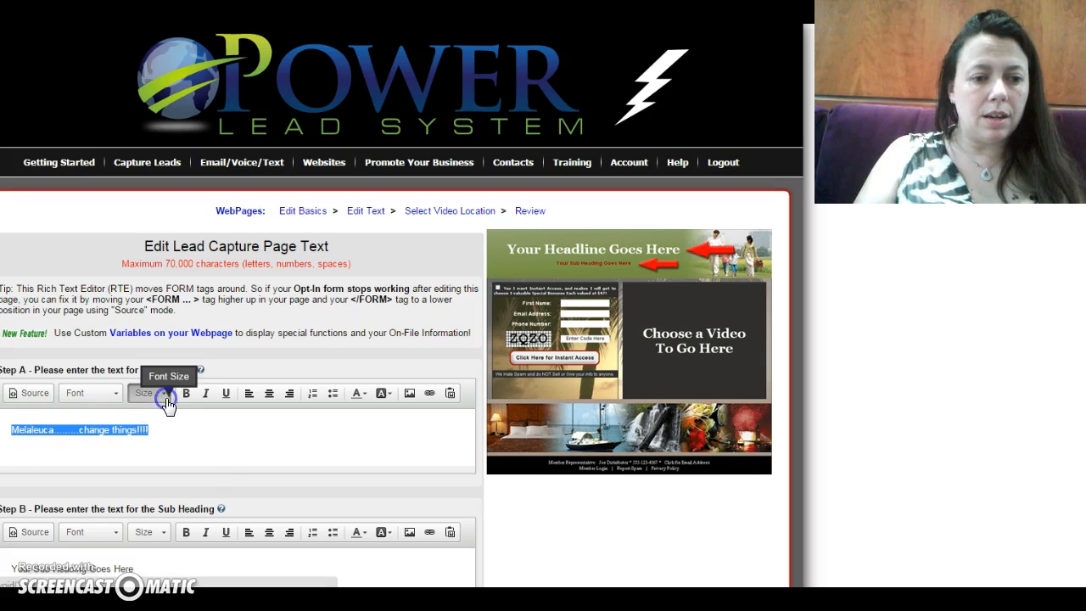
pyautogui.click(158, 393)
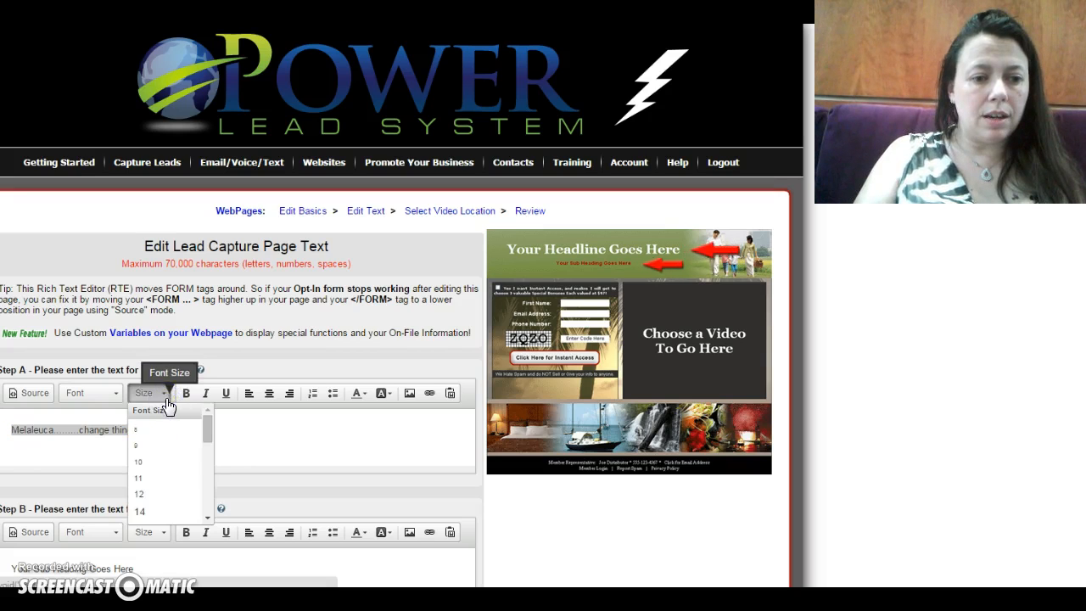
pyautogui.click(156, 511)
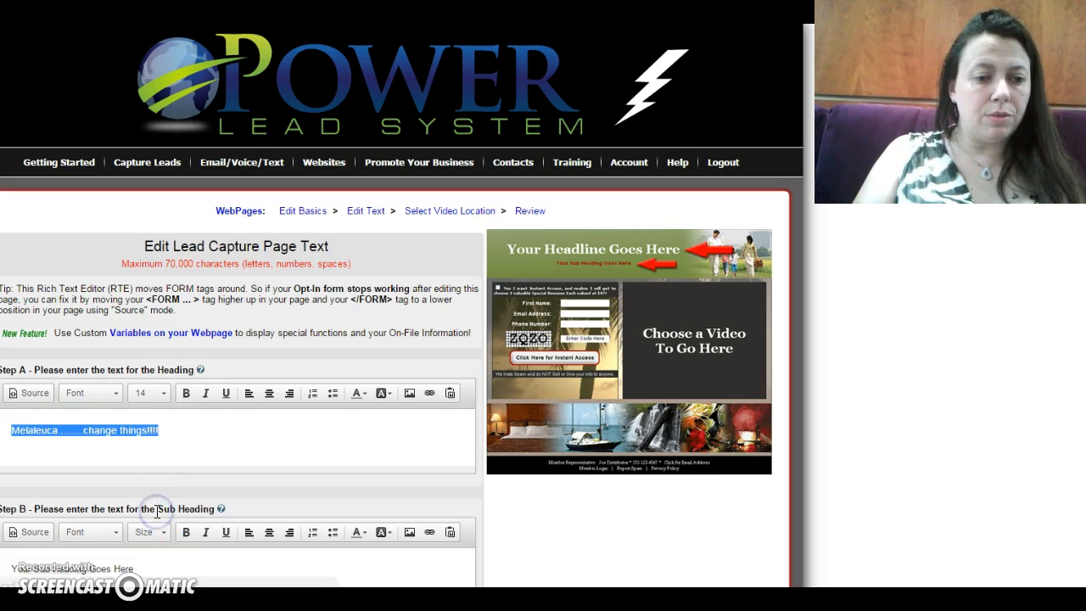
# Format the selected heading in Comic Sans MS at size 18 and choose dark green as its text color
pyautogui.click(116, 400)
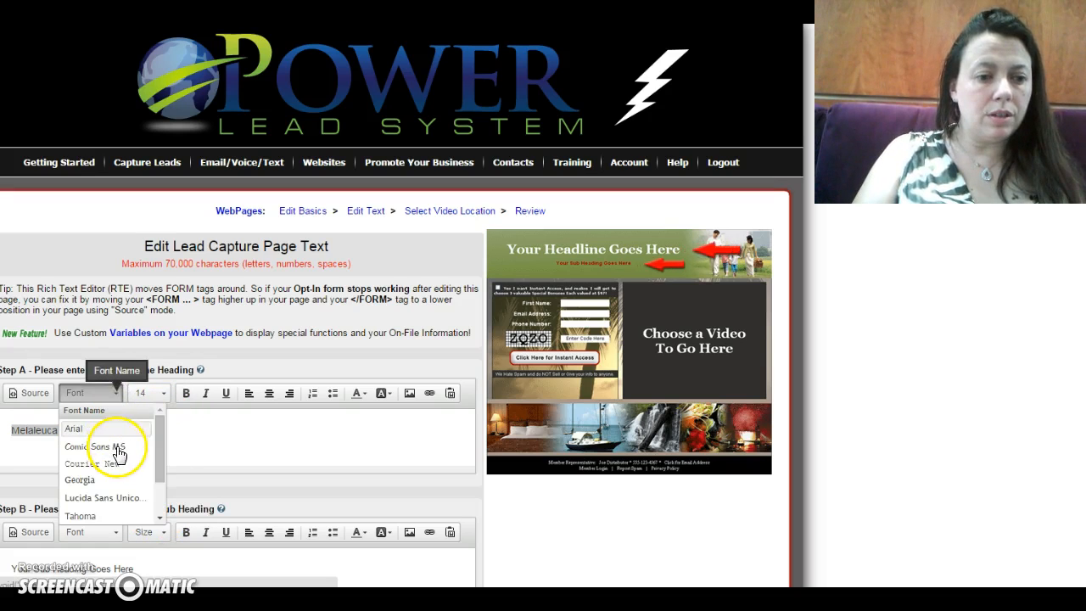
pyautogui.click(111, 446)
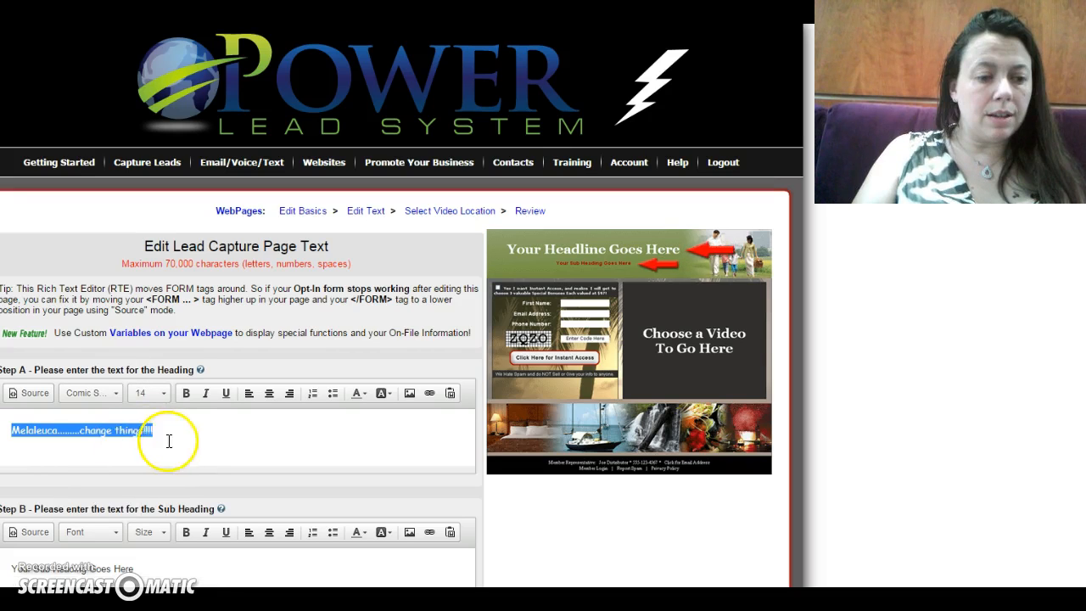
pyautogui.click(165, 395)
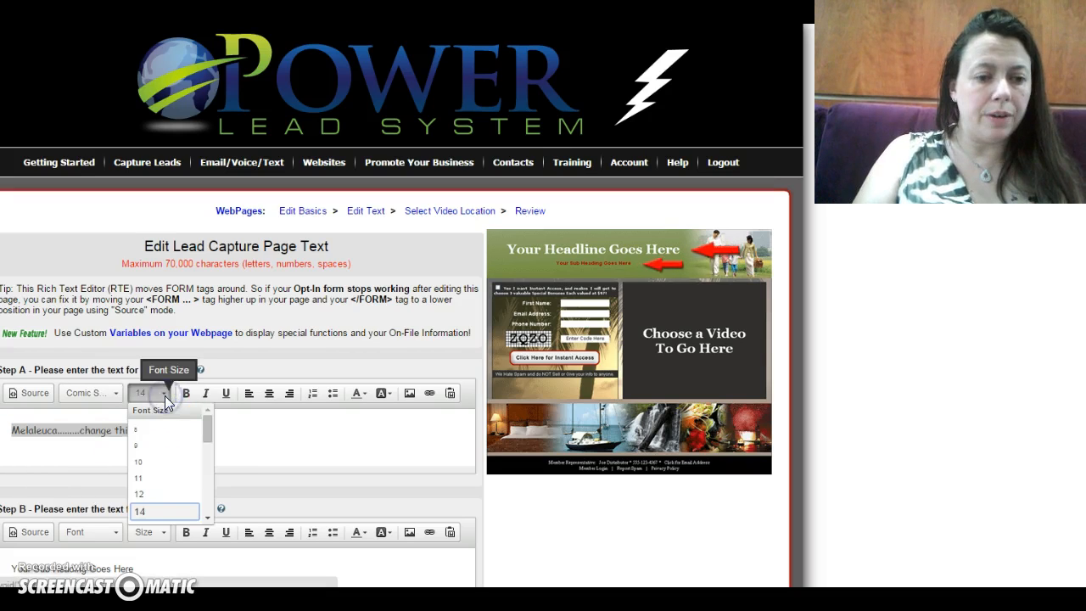
pyautogui.moveTo(208, 444); pyautogui.dragTo(208, 458)
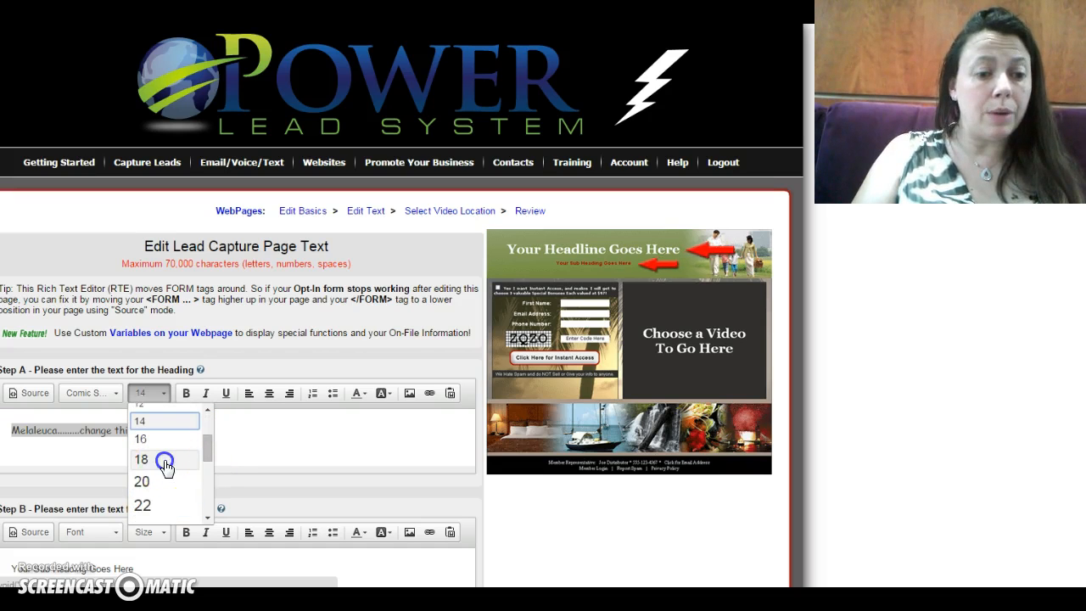
pyautogui.click(165, 459)
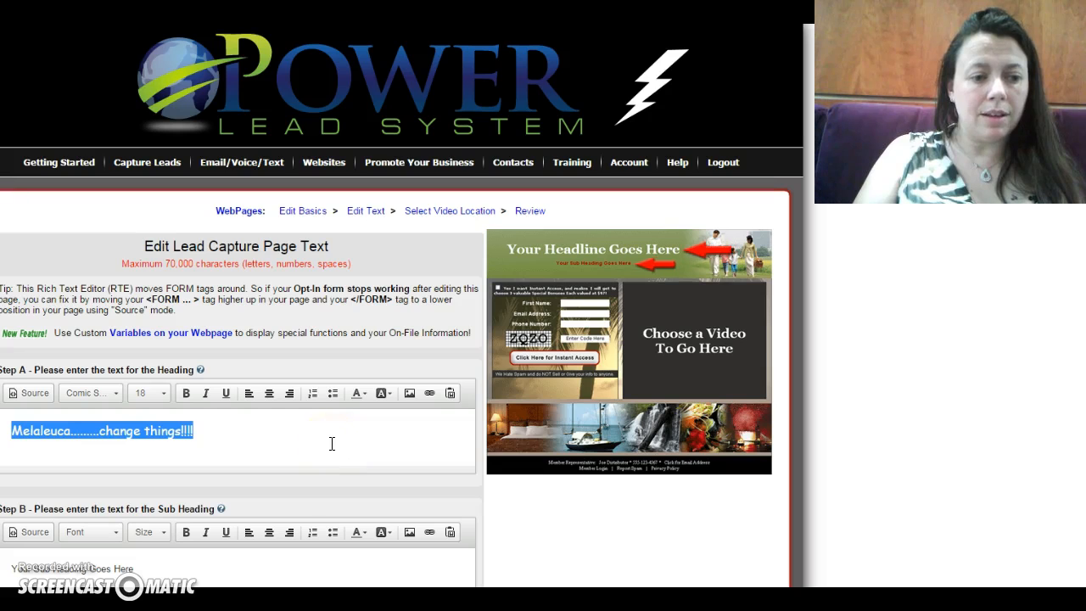
pyautogui.click(361, 395)
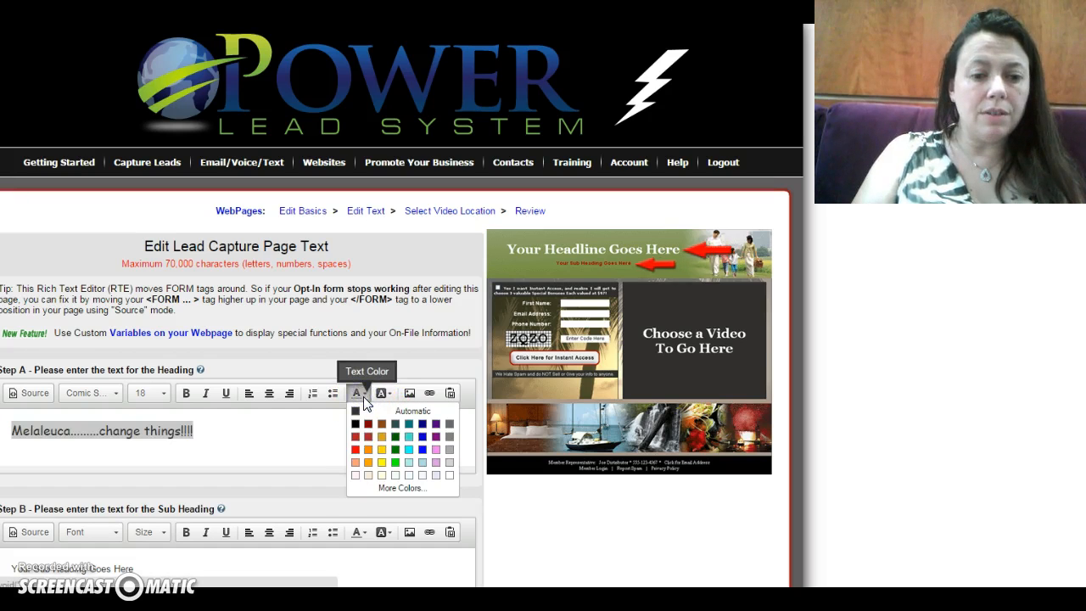
pyautogui.click(395, 438)
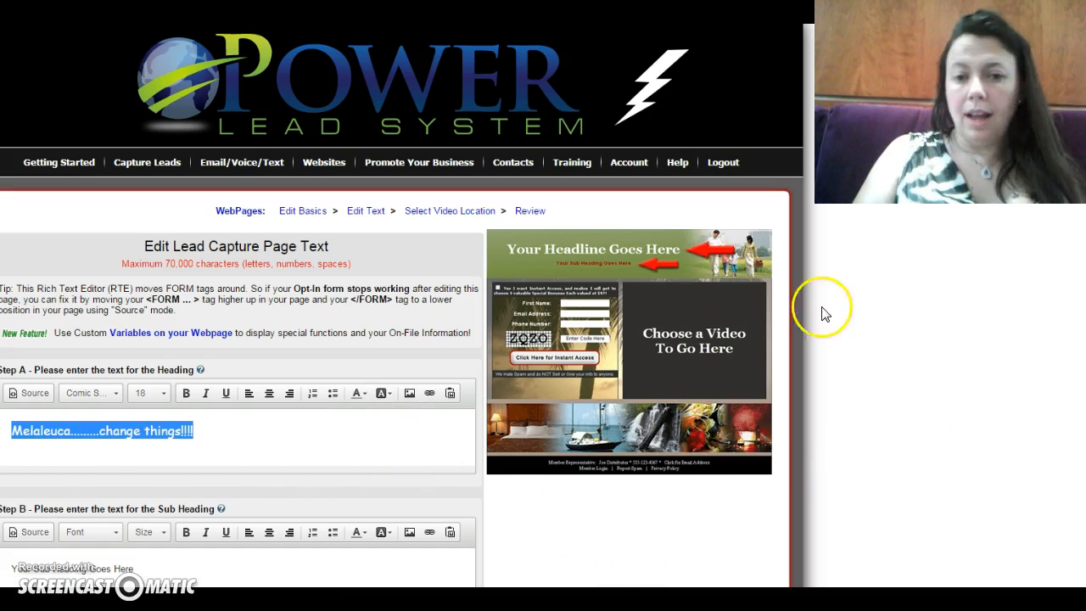
# Replace the placeholder sub heading with "Be the difference that makes the difference!!!!!!!!" and save the page text
pyautogui.scroll(-3, 575, 458)
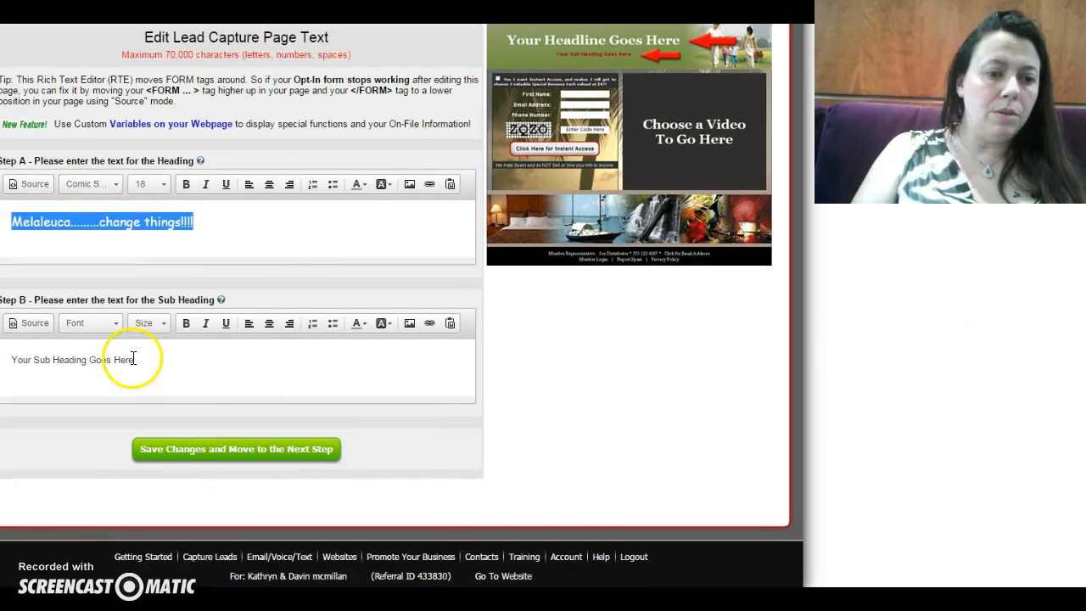
pyautogui.moveTo(131, 359); pyautogui.dragTo(89, 359)
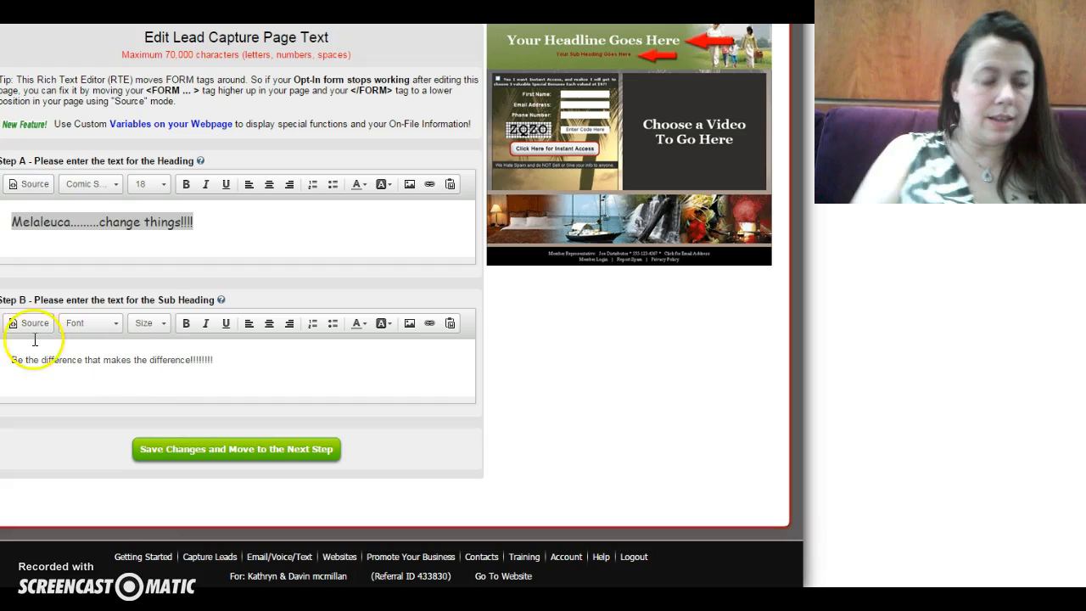
pyautogui.click(240, 452)
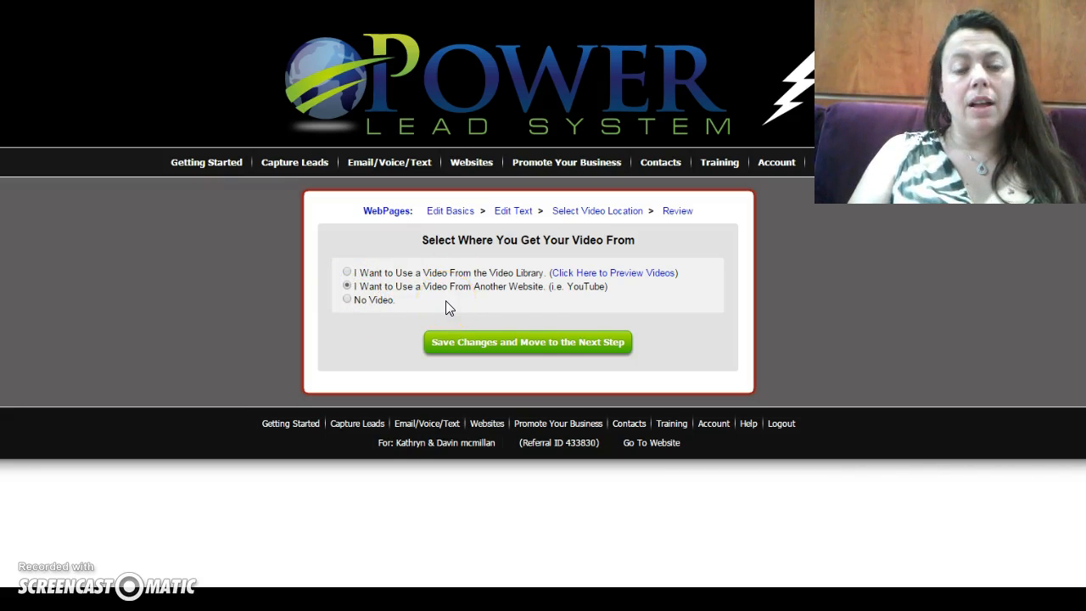
# Accept another website as the video source, switch to YouTube and bring up the embed code of the "Melaleuca | Green From the Beginning" video
pyautogui.click(541, 351)
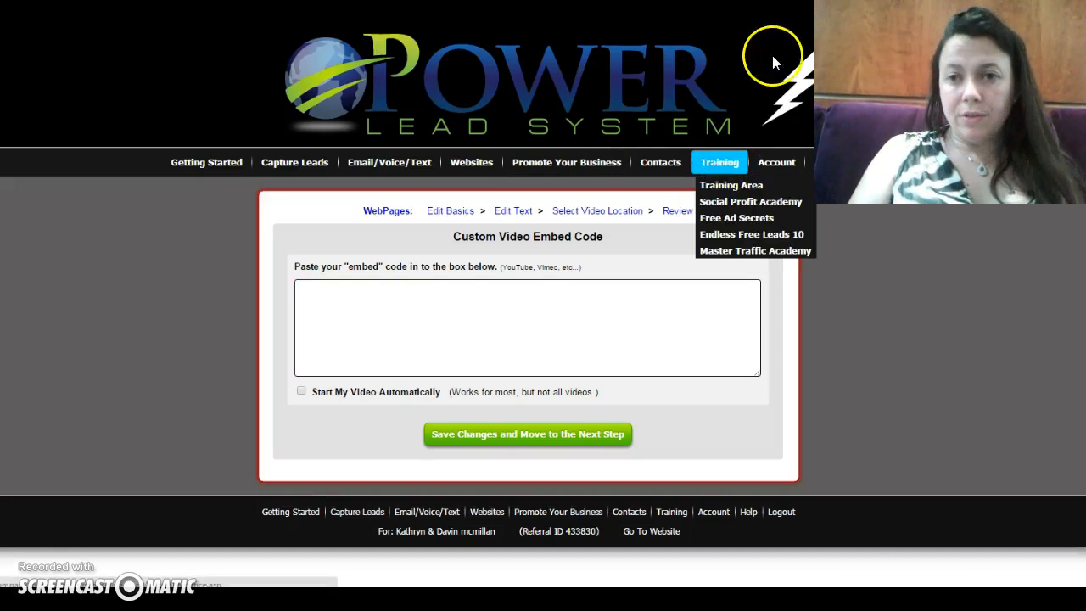
pyautogui.hotkey('ctrl', 'Tab')
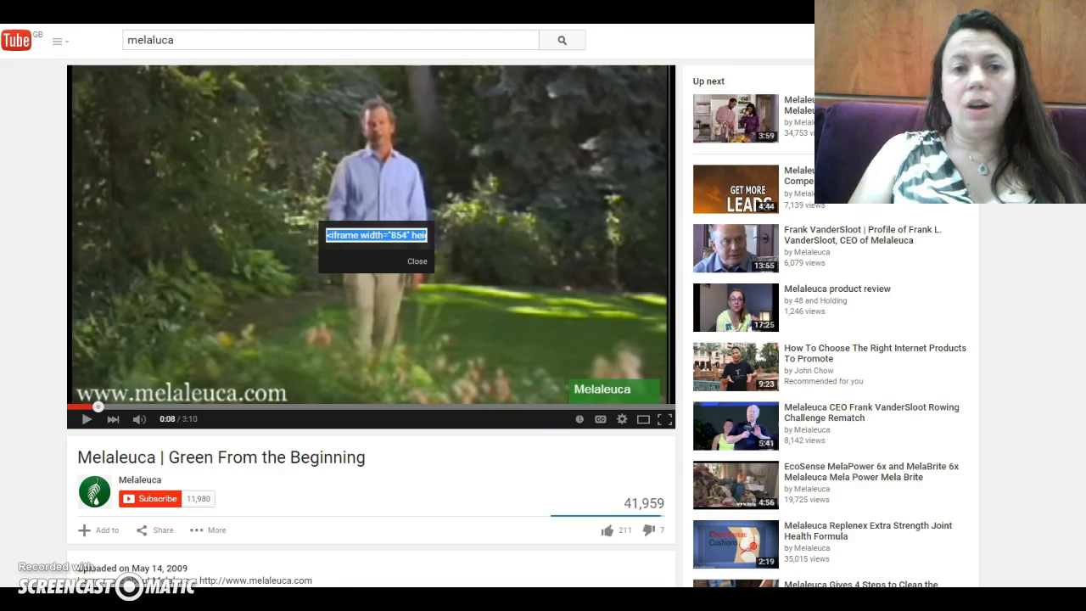
pyautogui.click(587, 216)
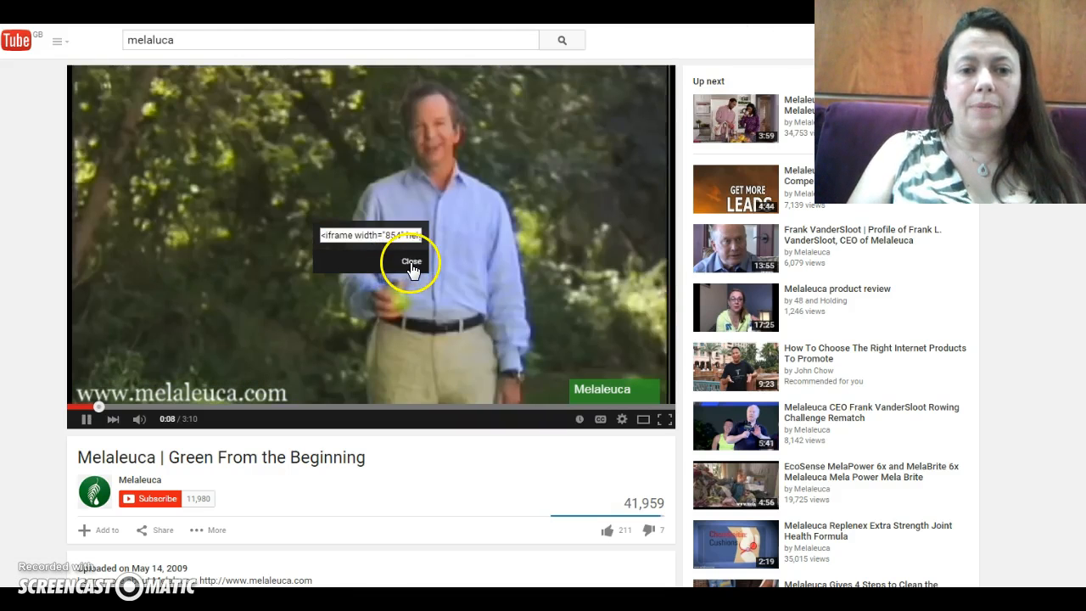
pyautogui.click(411, 265)
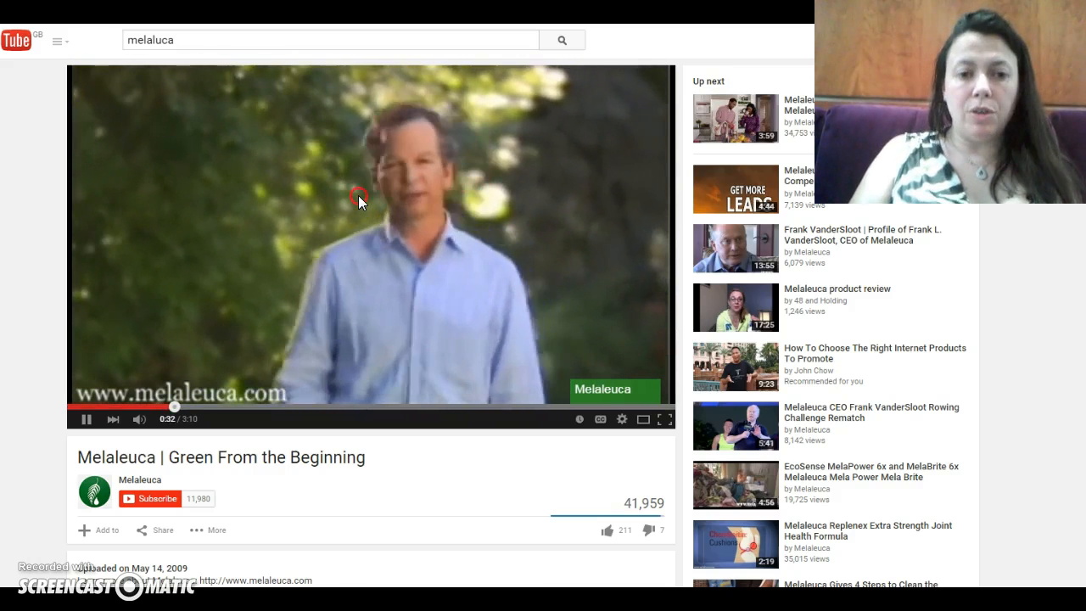
pyautogui.rightClick(358, 200)
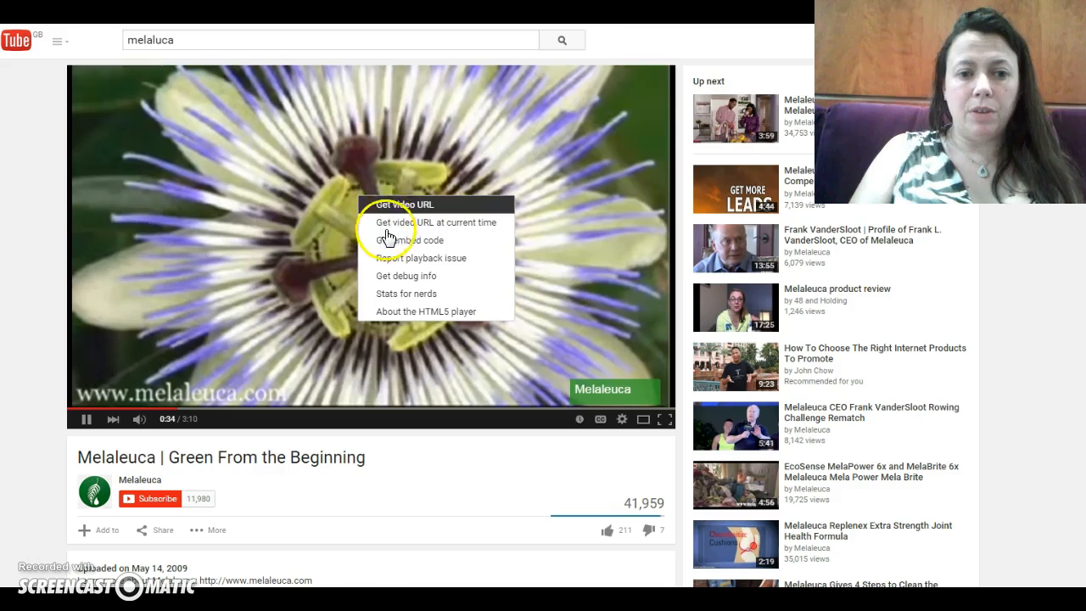
pyautogui.click(388, 240)
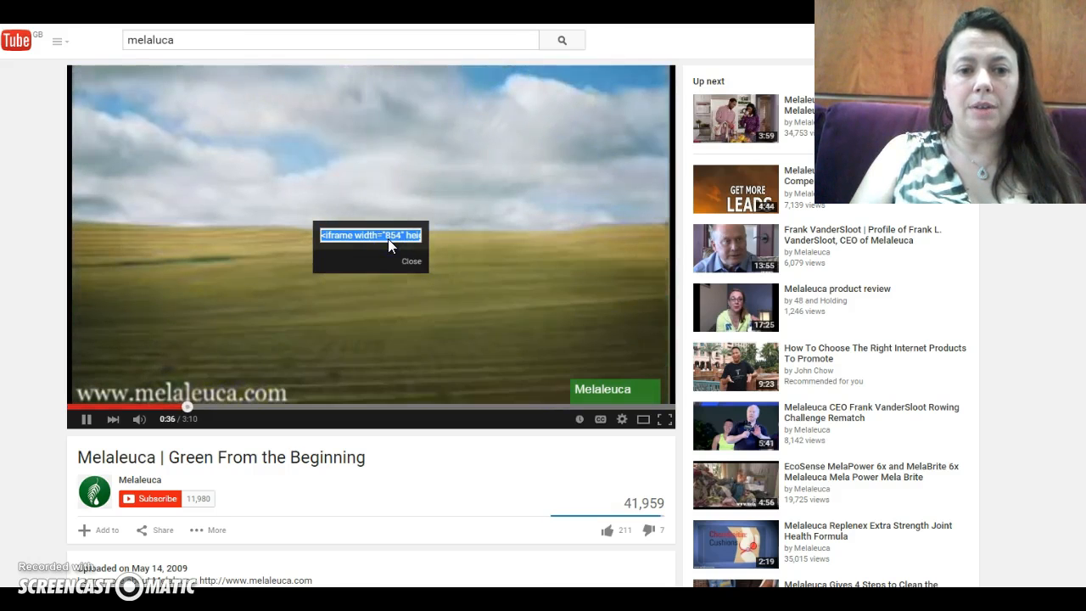
# Copy the embed code of the "Melaleuca | Green From the Beginning" video and switch back to the Power Lead System page
pyautogui.rightClick(386, 238)
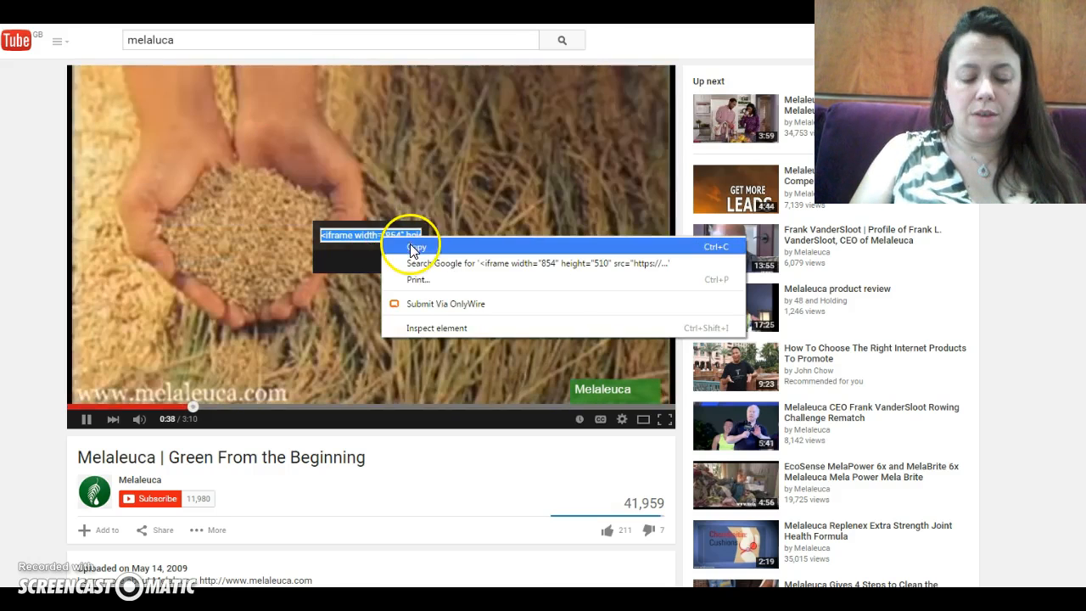
pyautogui.click(416, 246)
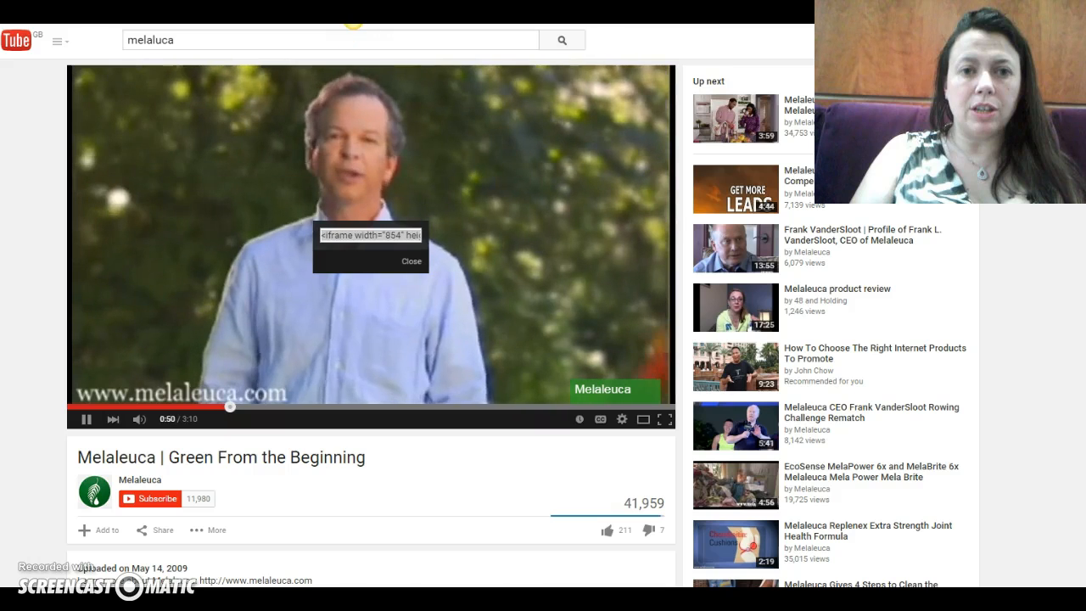
pyautogui.click(353, 24)
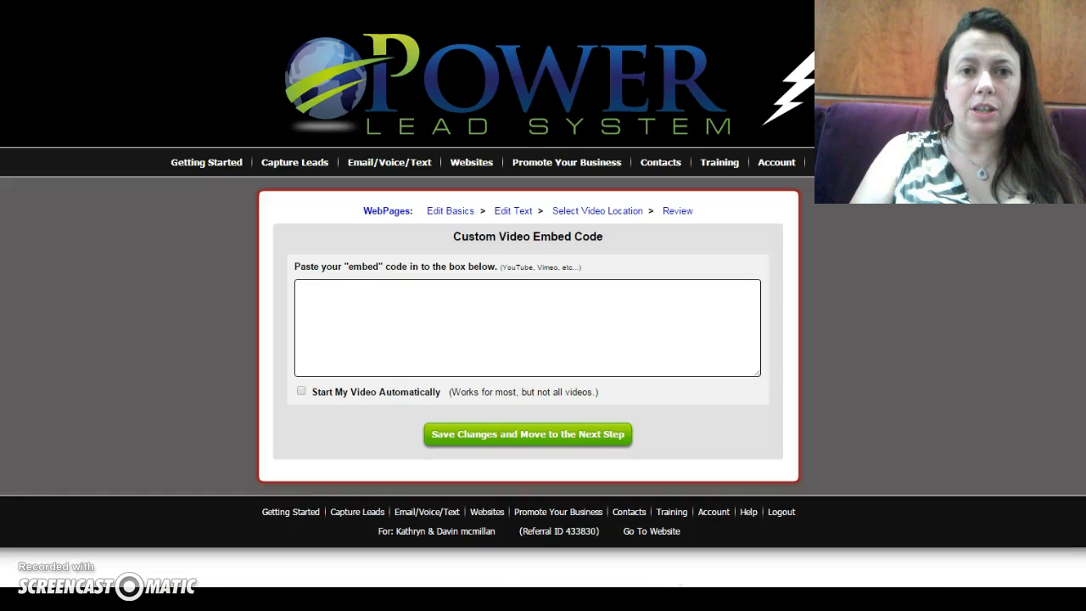
# Paste the copied YouTube embed code as the custom video, set it to start automatically, and save the changes
pyautogui.click(299, 296)
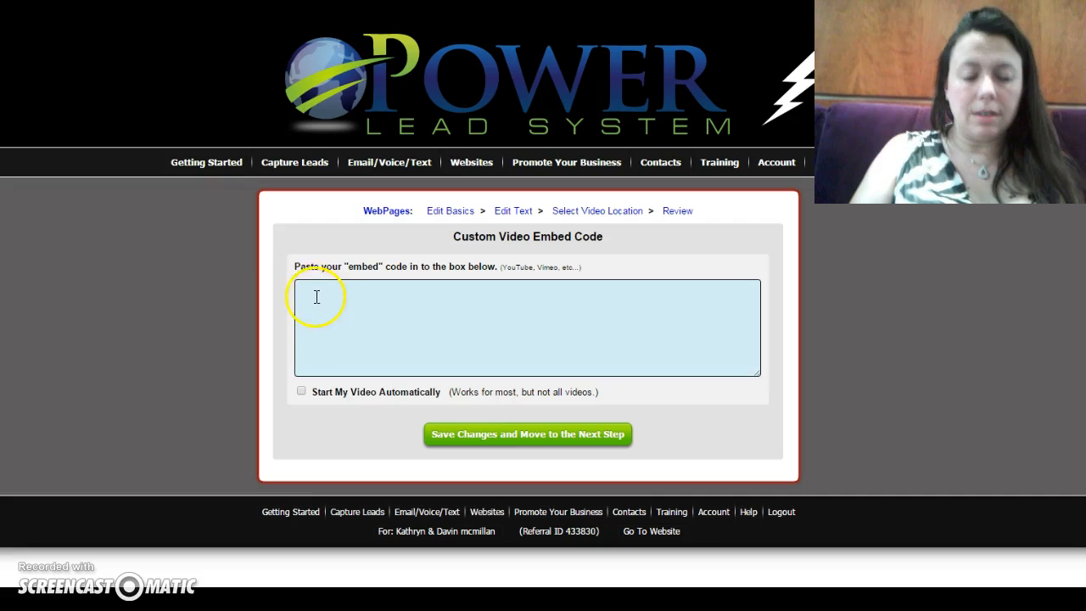
pyautogui.click(314, 295)
pyautogui.rightClick(314, 294)
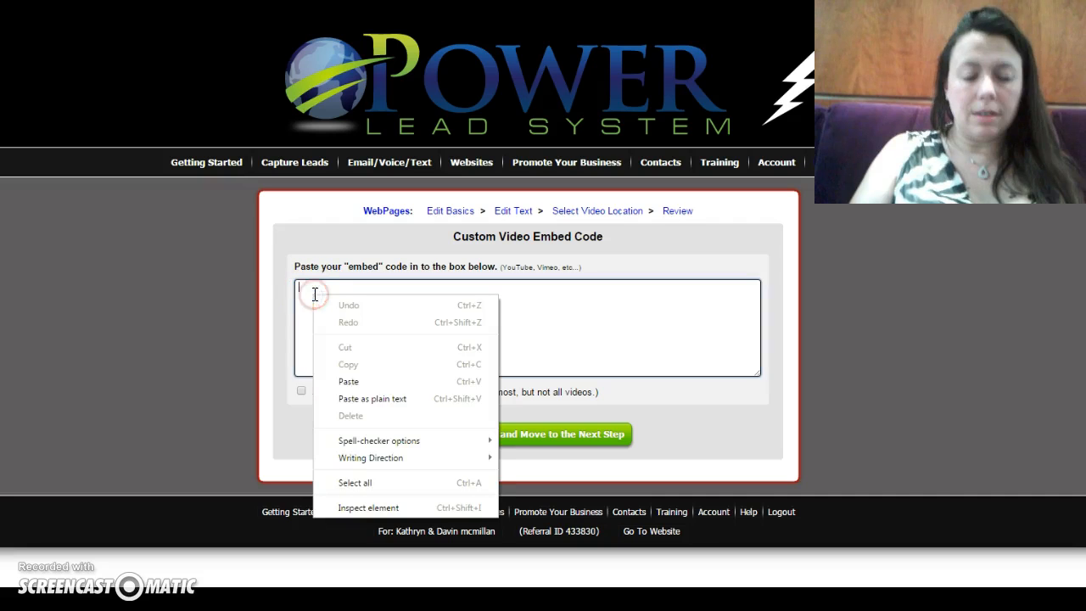
pyautogui.click(347, 383)
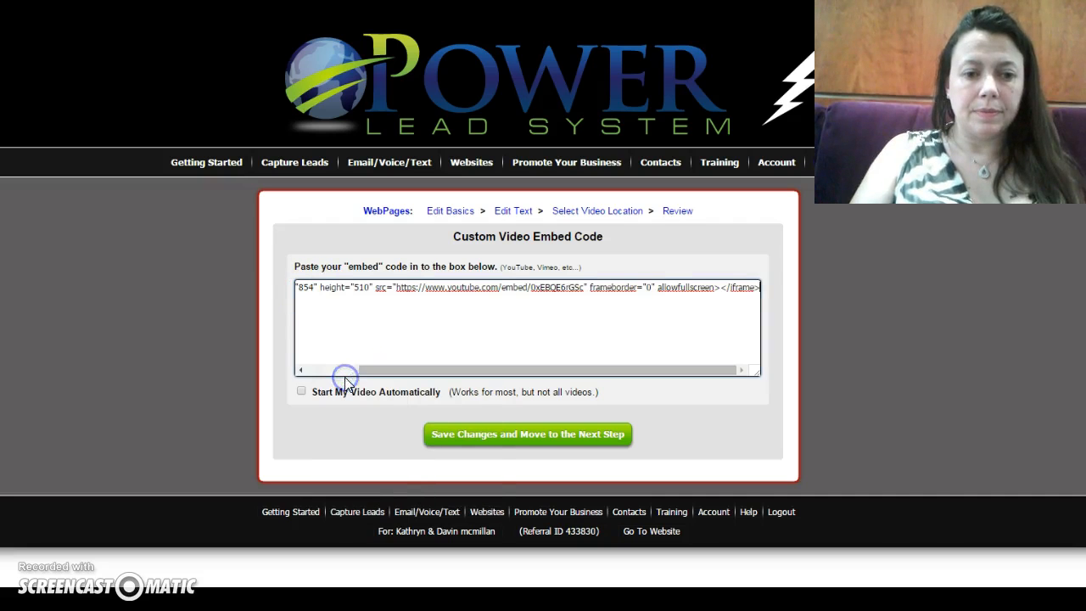
pyautogui.click(301, 391)
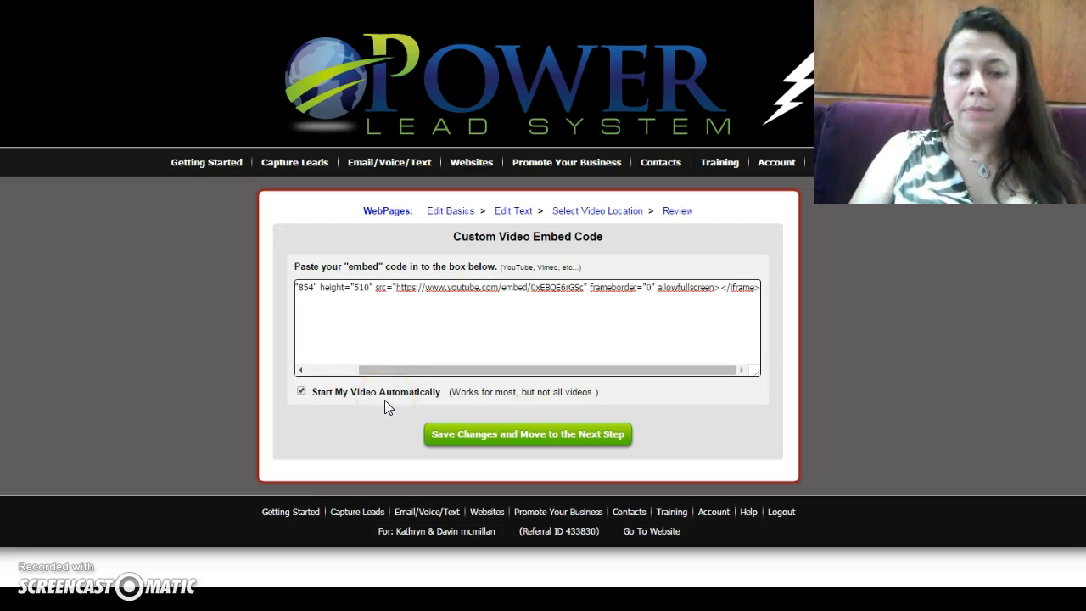
pyautogui.click(515, 441)
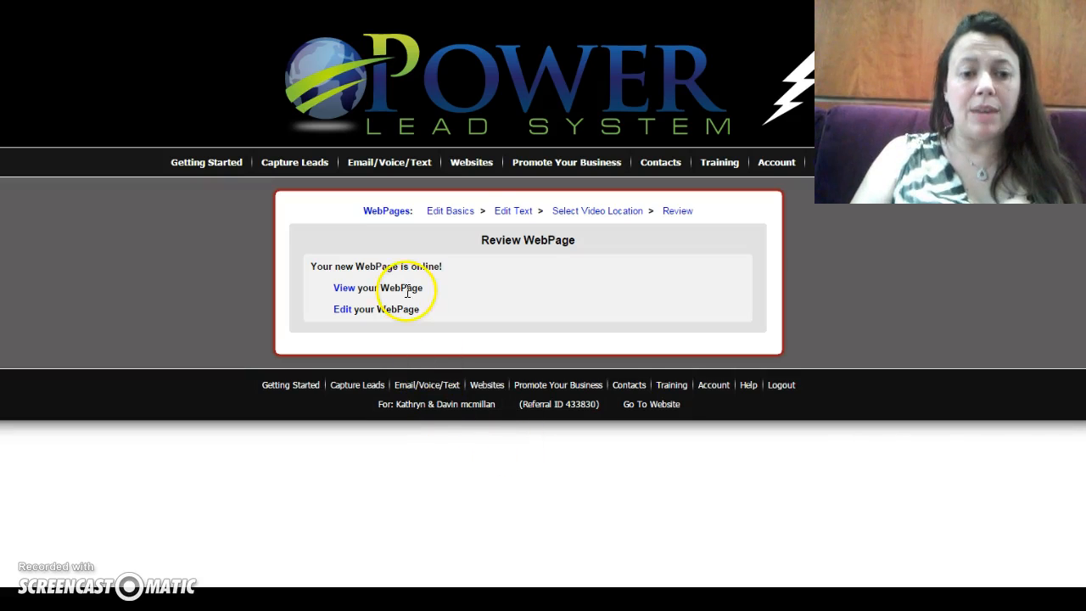
# View the finished web page online, then lower the volume of its embedded video and mute it
pyautogui.click(347, 287)
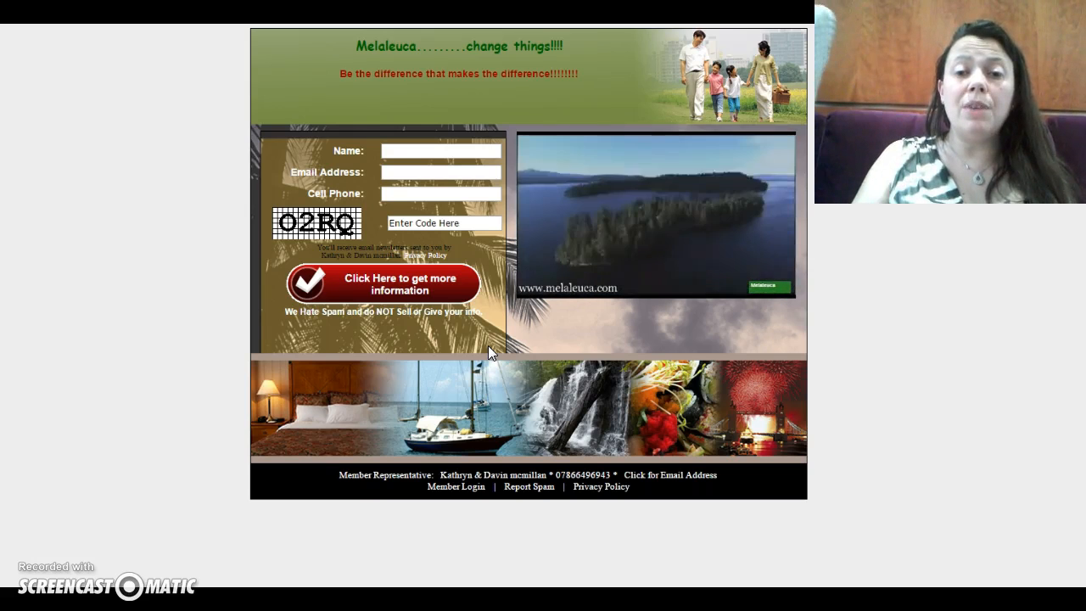
pyautogui.moveTo(605, 288)
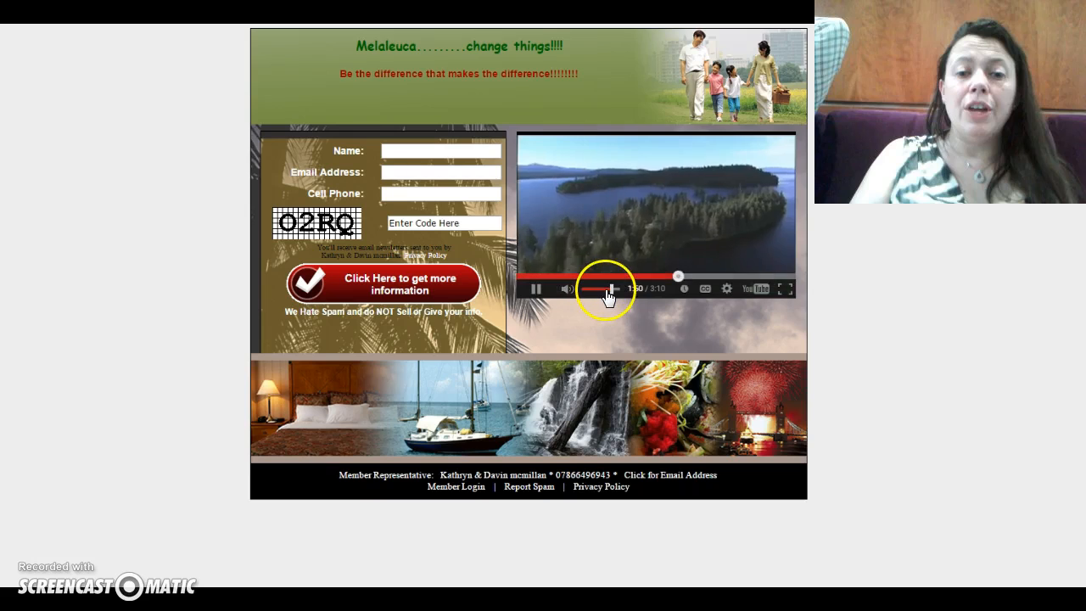
pyautogui.moveTo(607, 293); pyautogui.dragTo(590, 293)
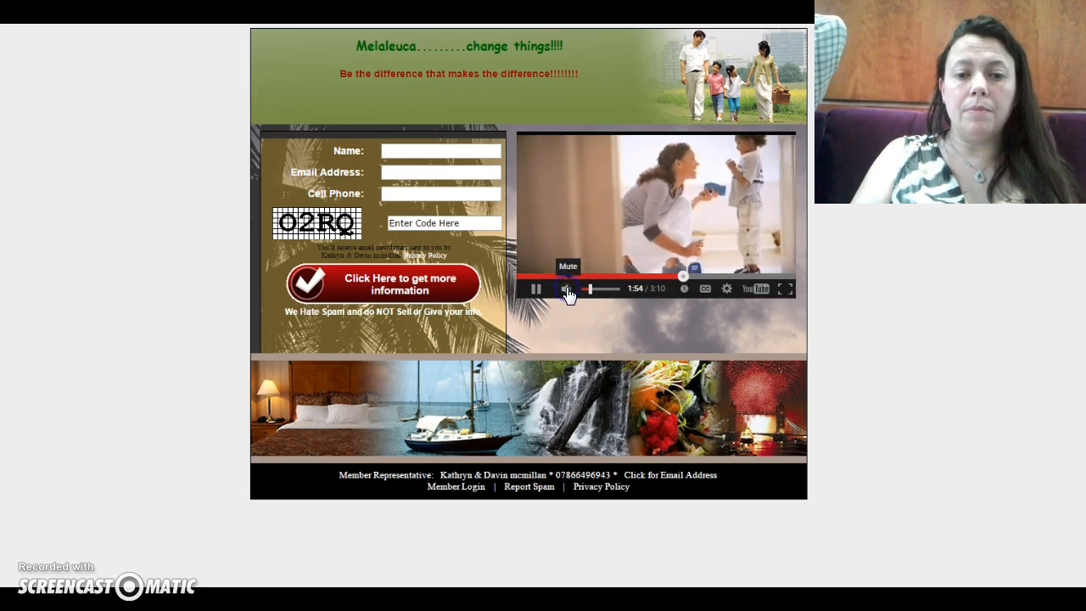
pyautogui.click(568, 291)
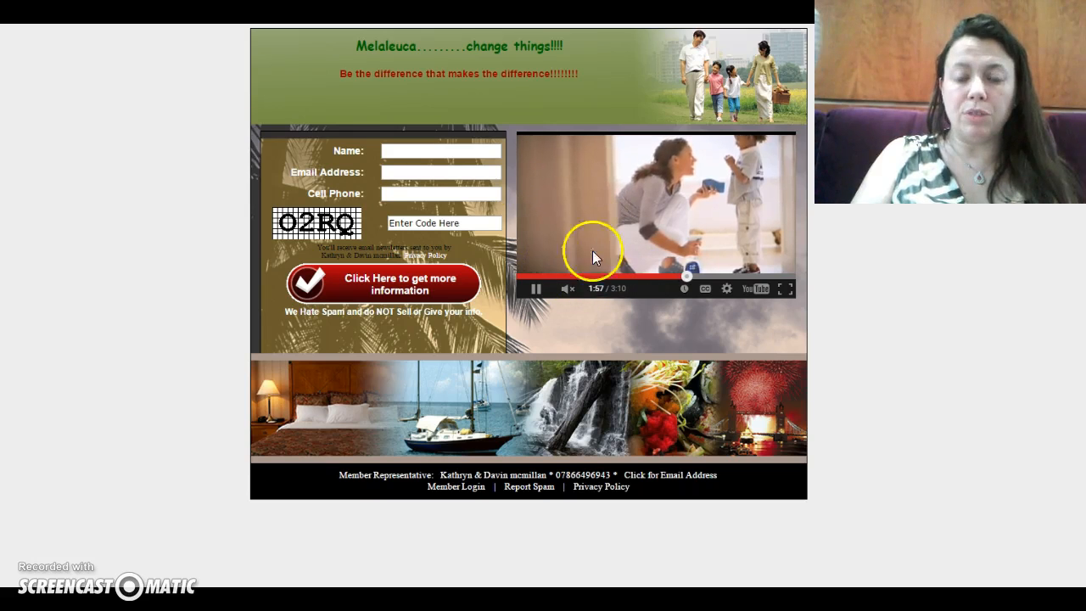